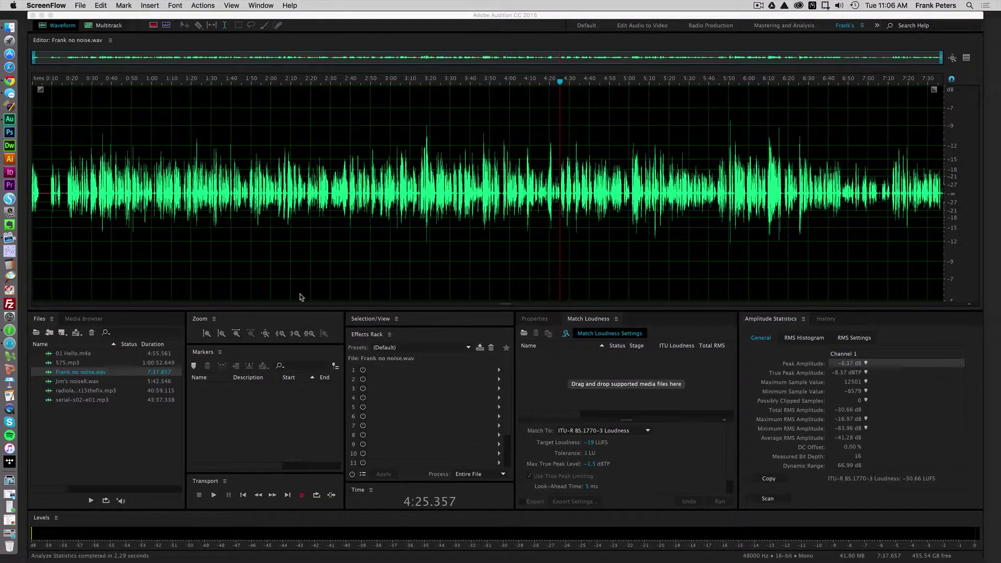
Open 01 Hello.m4a and play a few seconds from about 3:13, stopping at 3:16
{"action": "double_click", "coordinate": [48, 354]}
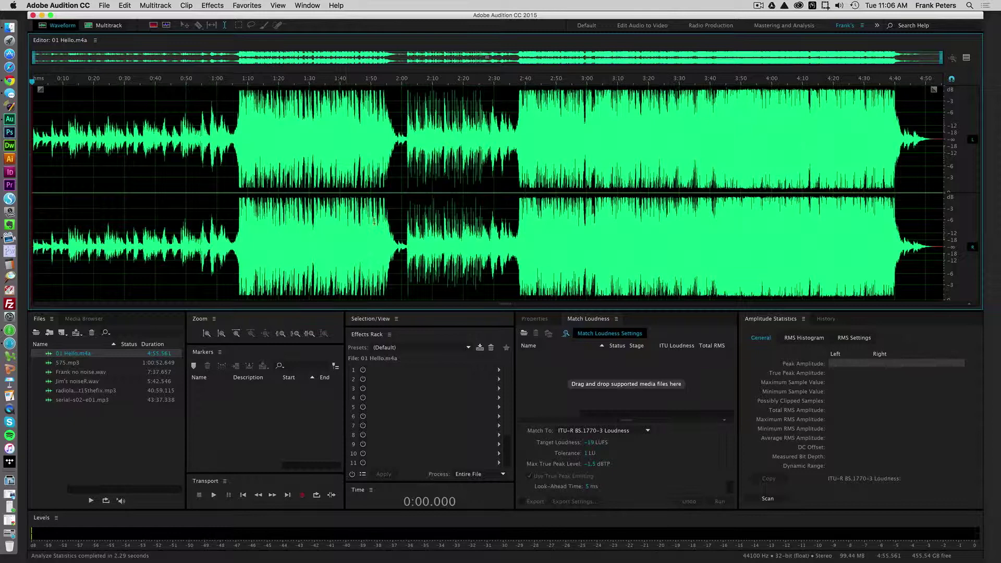
{"action": "left_click", "coordinate": [627, 88]}
{"action": "key", "text": "space"}
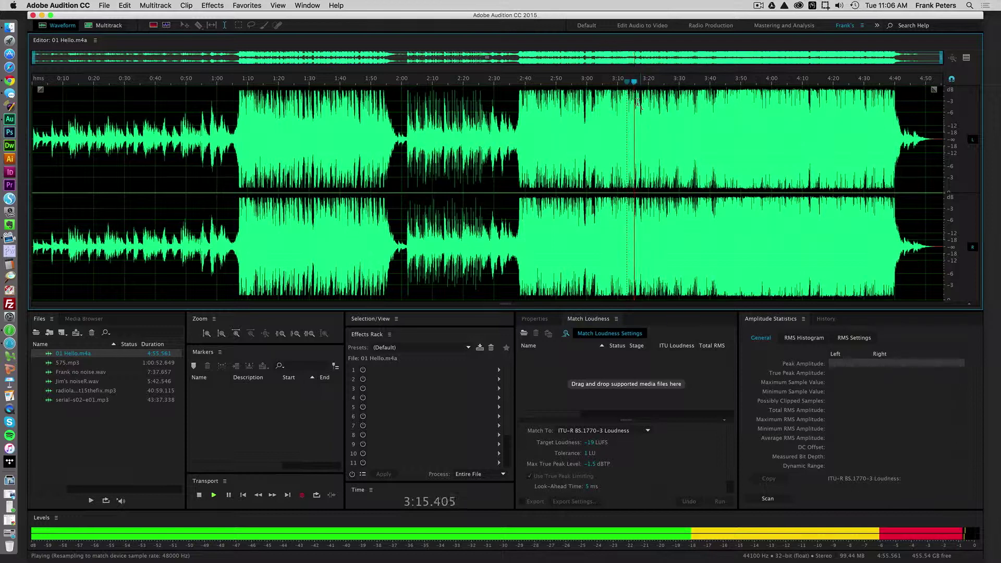
{"action": "key", "text": "space"}
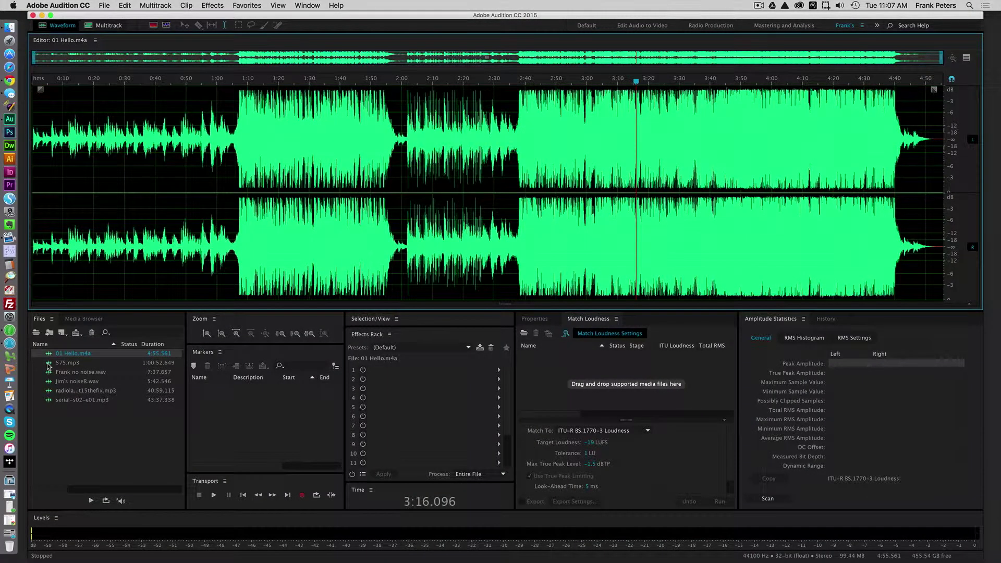
Open radiolab_podcast15thefix.mp3 and try selecting stretches of it, including one from about 30:28
{"action": "double_click", "coordinate": [50, 392]}
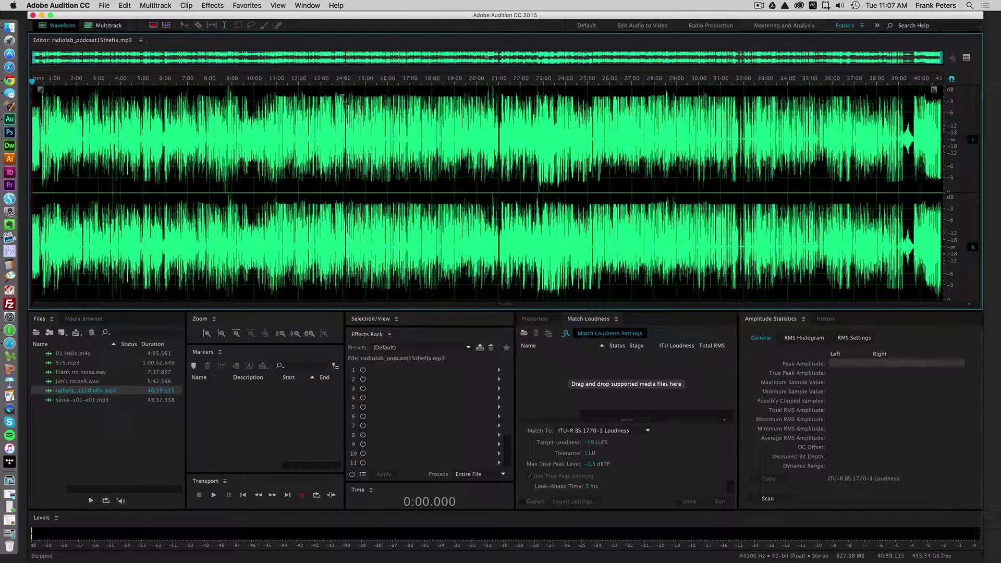
{"action": "left_click_drag", "start_coordinate": [350, 100], "coordinate": [667, 193]}
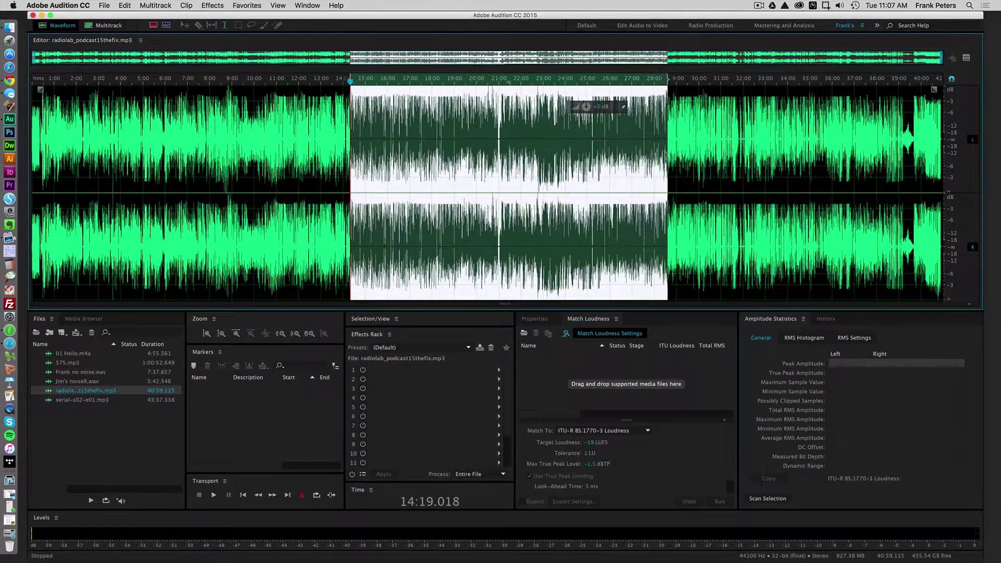
{"action": "left_click_drag", "start_coordinate": [666, 156], "coordinate": [670, 156]}
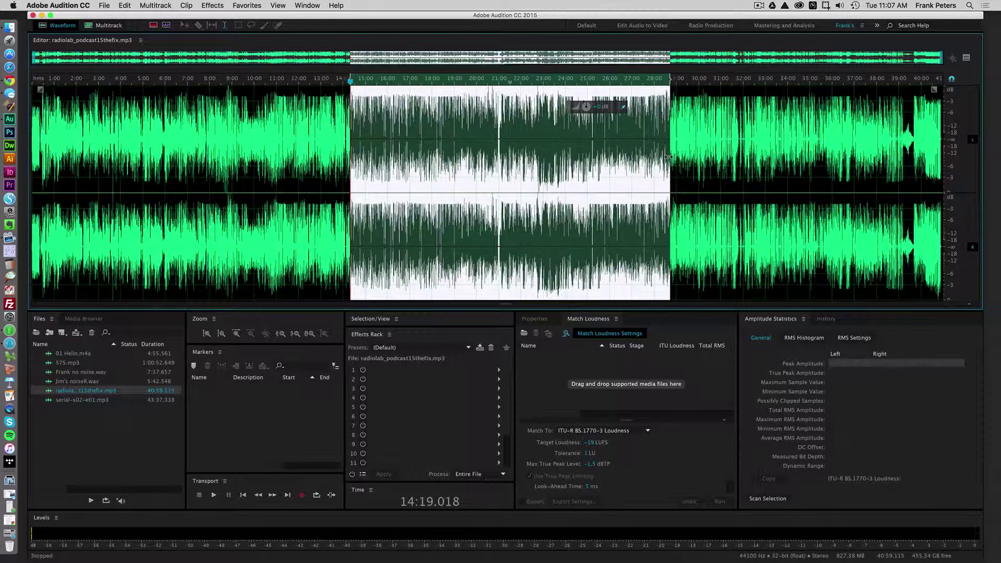
{"action": "left_click", "coordinate": [776, 111]}
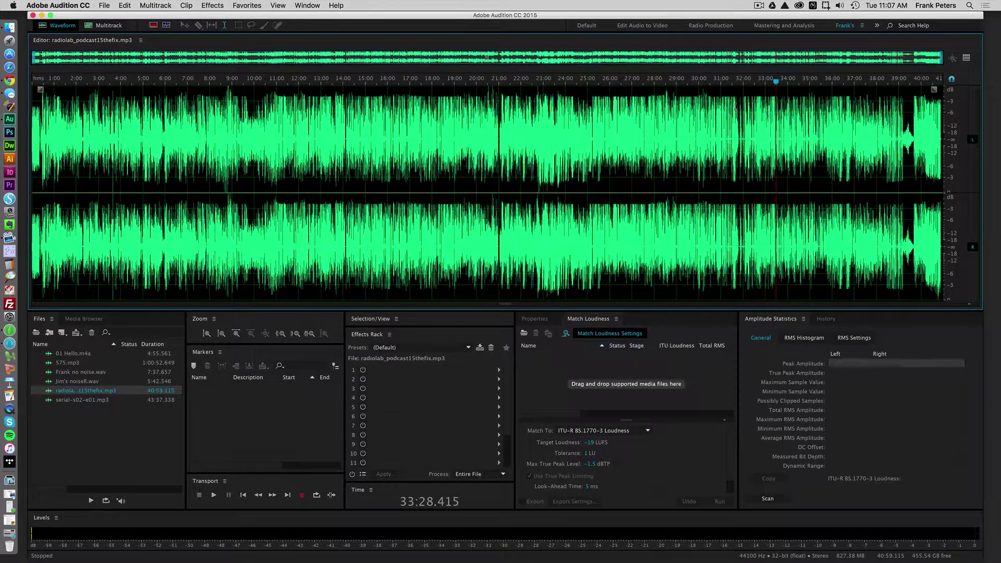
{"action": "left_click_drag", "start_coordinate": [709, 98], "coordinate": [788, 120]}
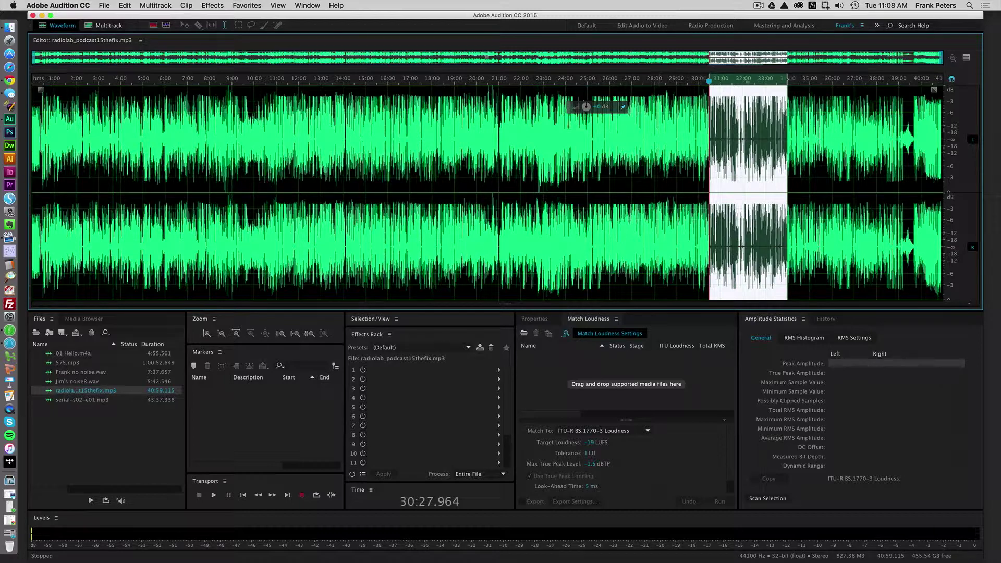
{"action": "left_click", "coordinate": [376, 106]}
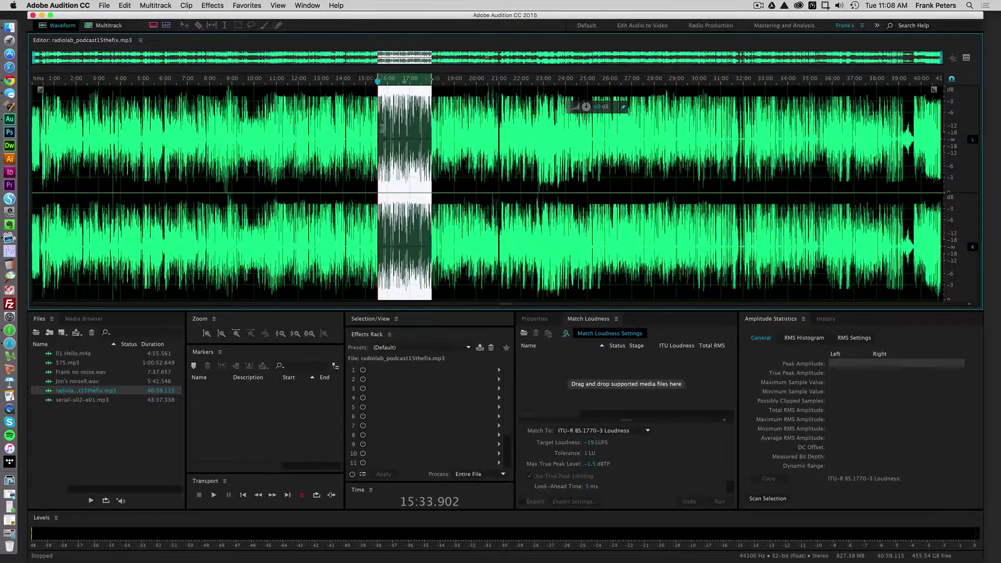
Open 575.mp3 and select a roughly two-minute stretch beginning at 12:31.558
{"action": "double_click", "coordinate": [48, 363]}
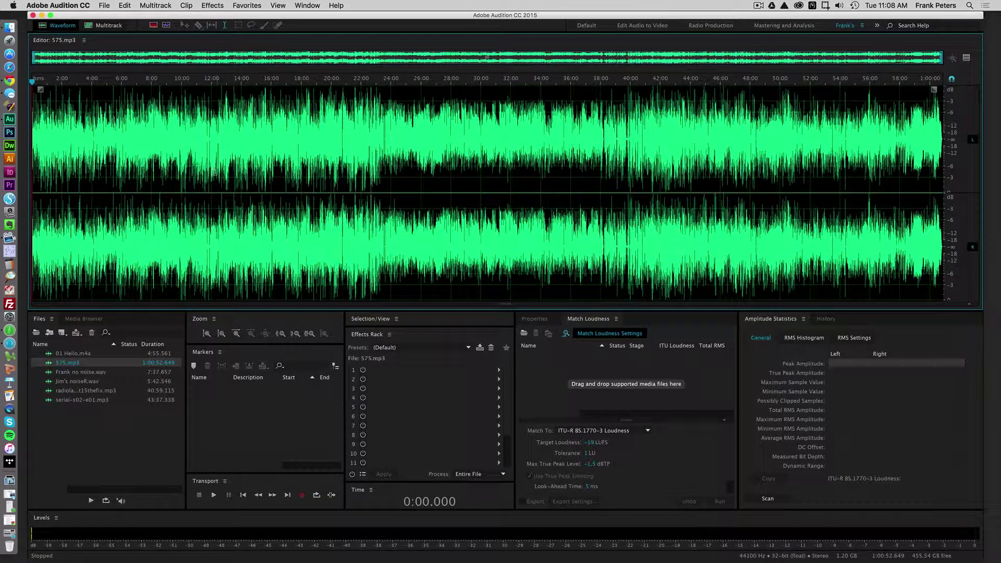
{"action": "left_click_drag", "start_coordinate": [207, 134], "coordinate": [531, 170]}
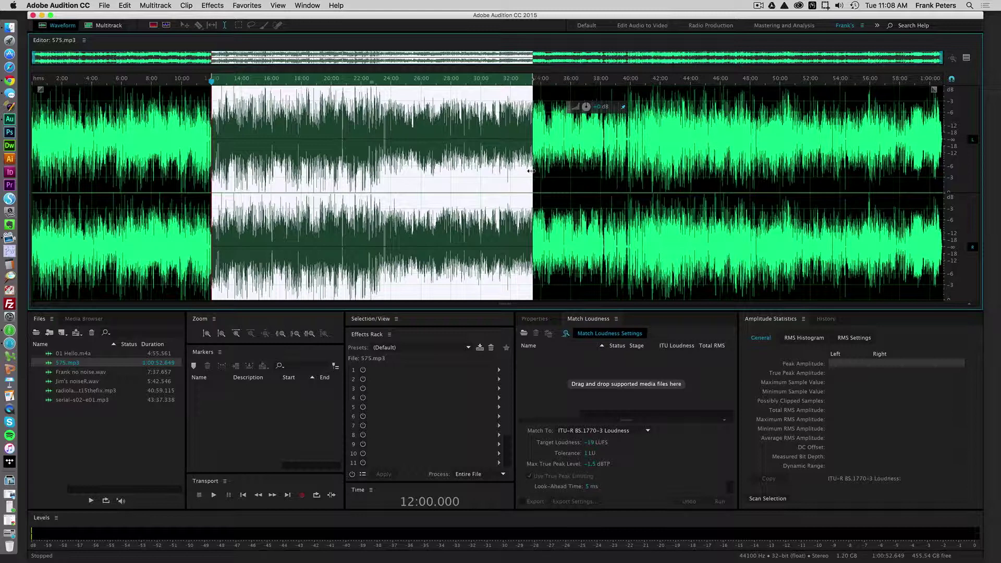
{"action": "left_click", "coordinate": [106, 97]}
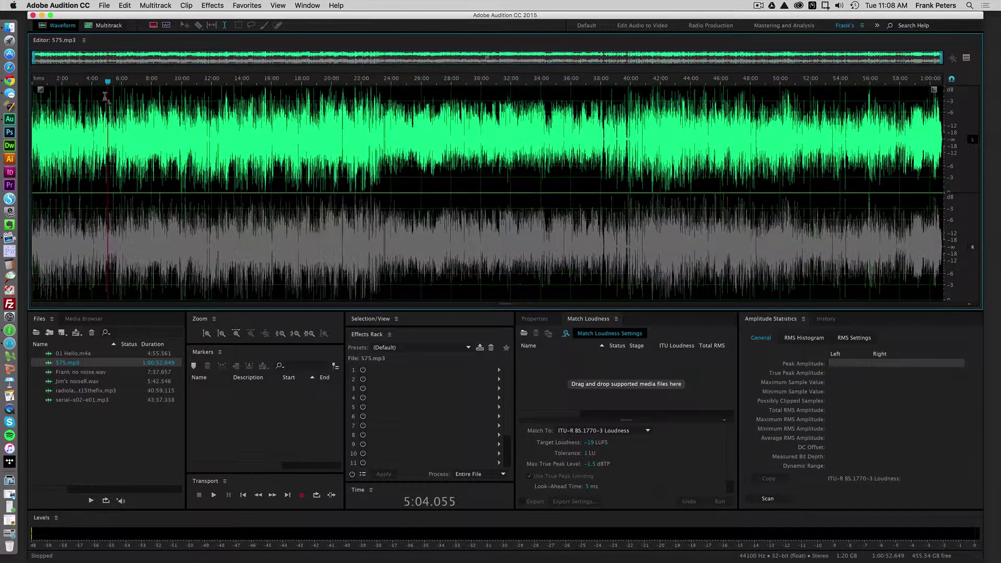
{"action": "left_click_drag", "start_coordinate": [108, 113], "coordinate": [135, 136]}
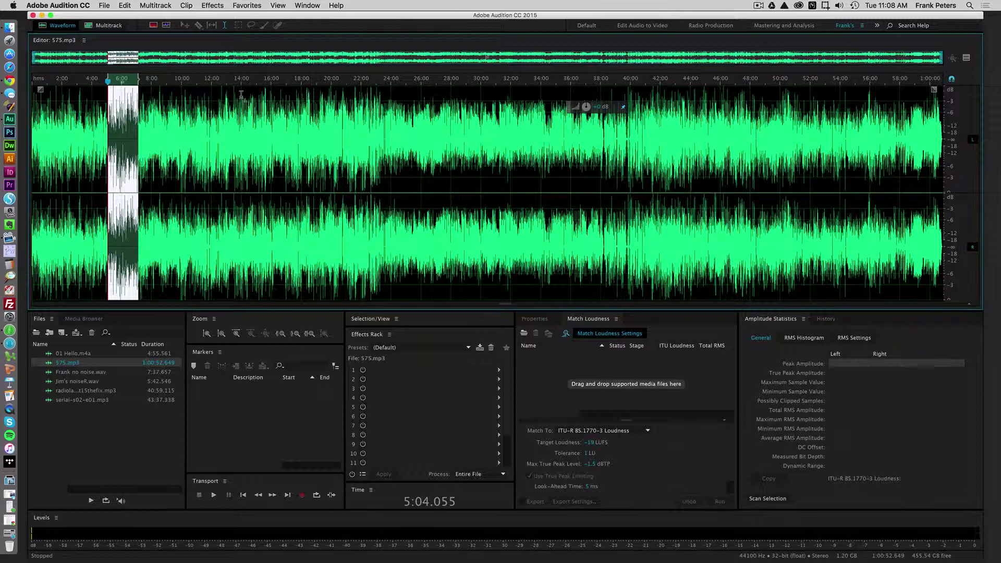
{"action": "left_click_drag", "start_coordinate": [220, 99], "coordinate": [239, 123]}
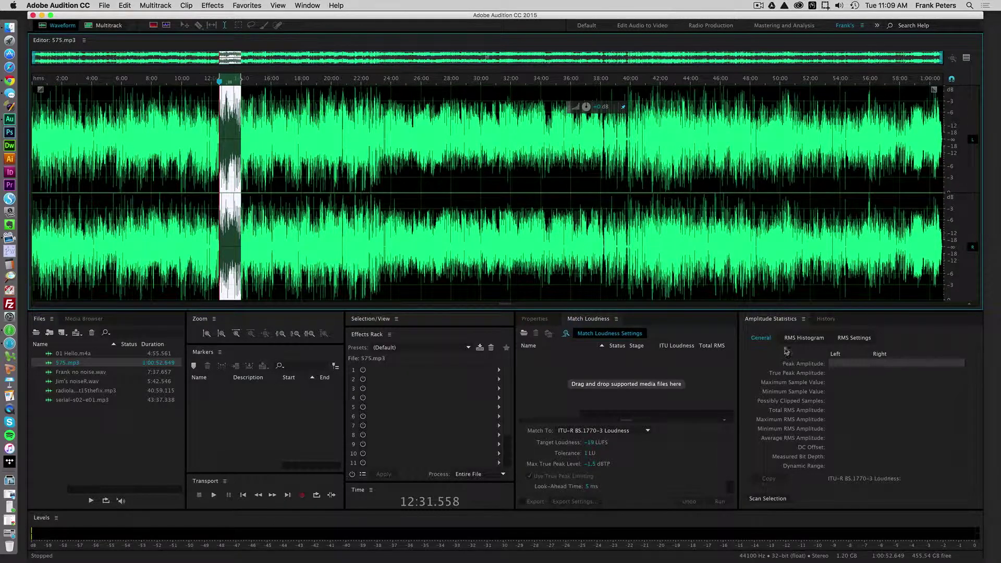
Scan the 575.mp3 selection's loudness at -15.66 LUFS, then briefly select about 15:29–18:35
{"action": "left_click", "coordinate": [767, 499]}
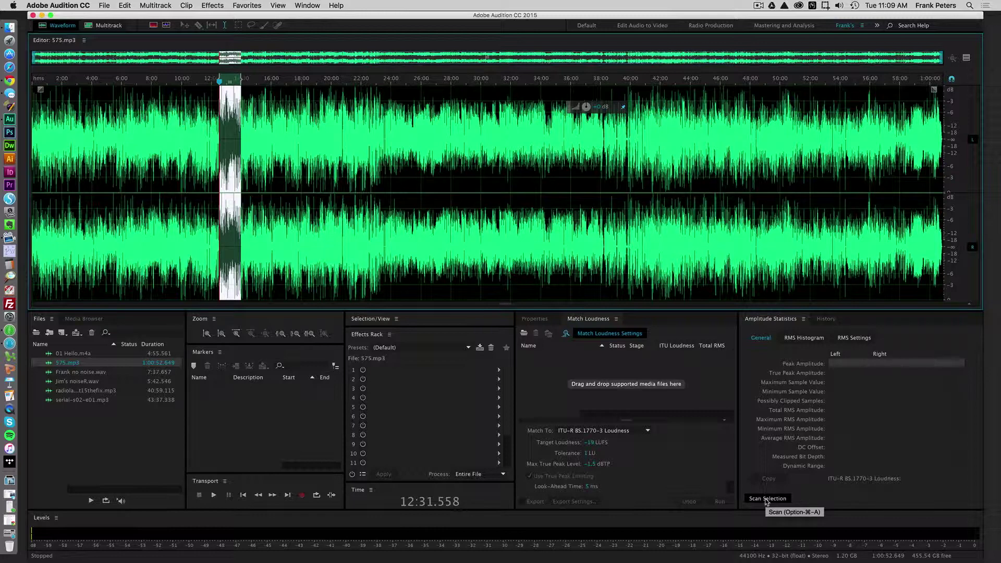
{"action": "left_click", "coordinate": [766, 499]}
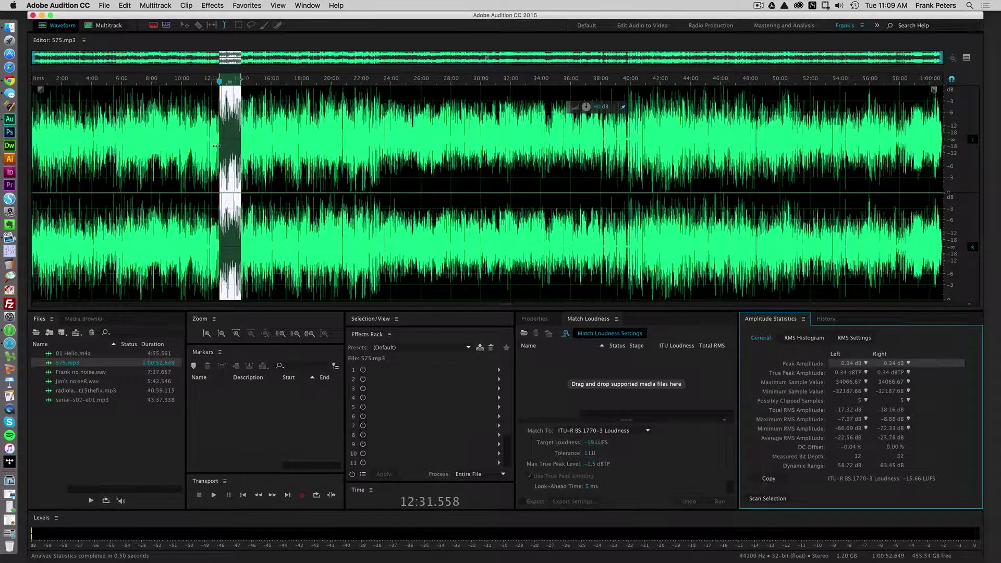
{"action": "left_click_drag", "start_coordinate": [264, 120], "coordinate": [310, 120]}
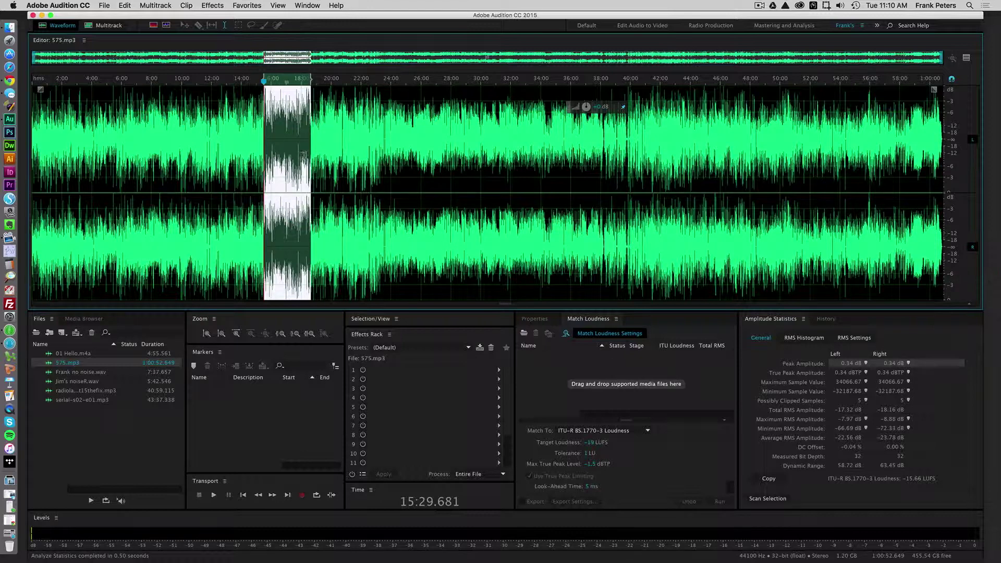
{"action": "left_click", "coordinate": [334, 138]}
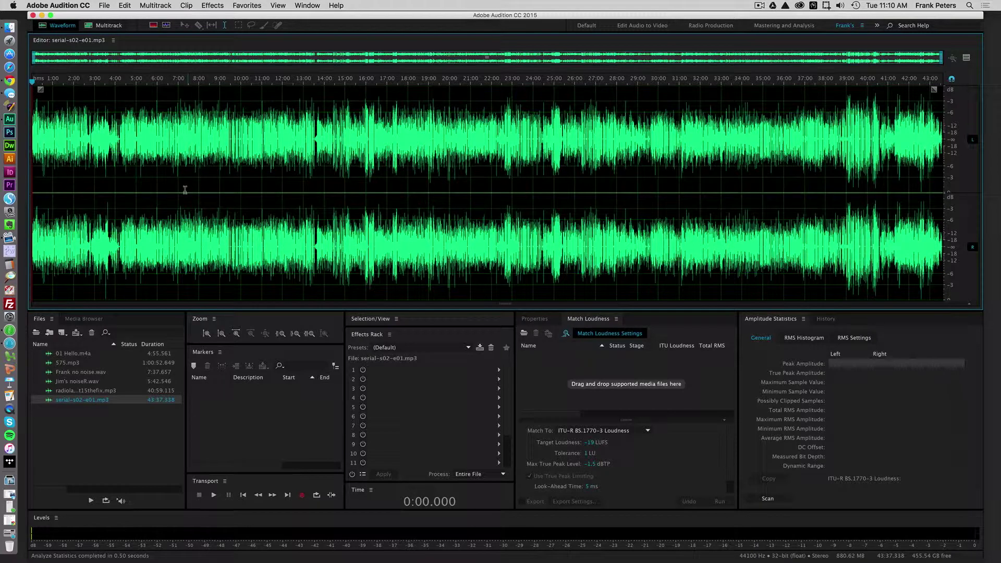
Select about 7:28–23:00 of serial-s02-e01.mp3 and scan it, reading -19.88 LUFS
{"action": "left_click_drag", "start_coordinate": [188, 190], "coordinate": [512, 186]}
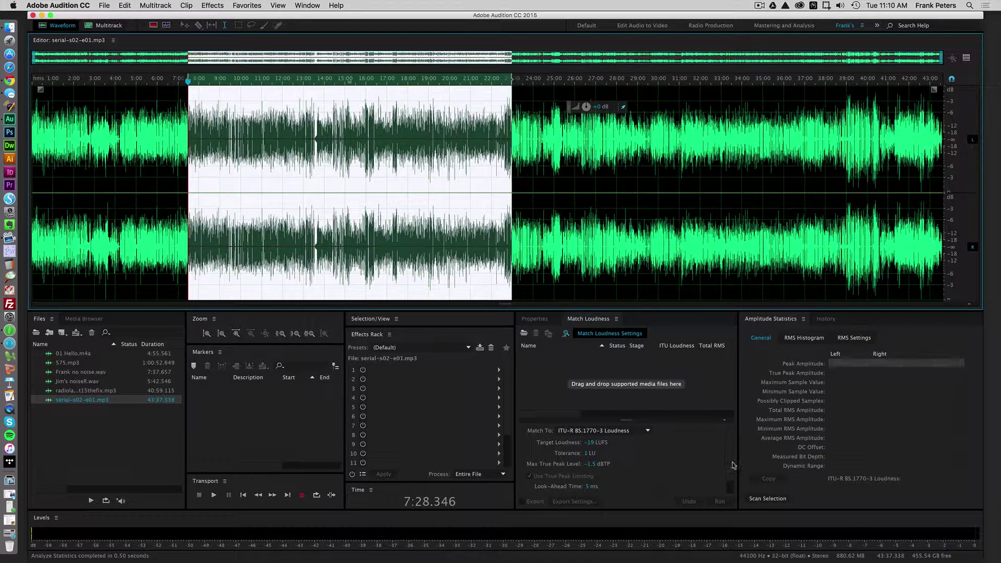
{"action": "left_click", "coordinate": [768, 499]}
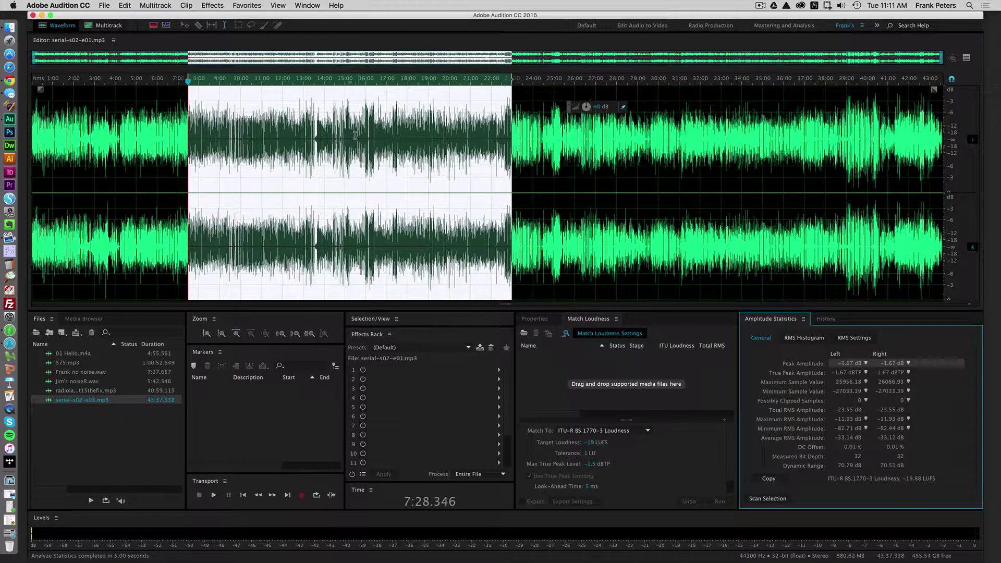
{"action": "left_click", "coordinate": [349, 192]}
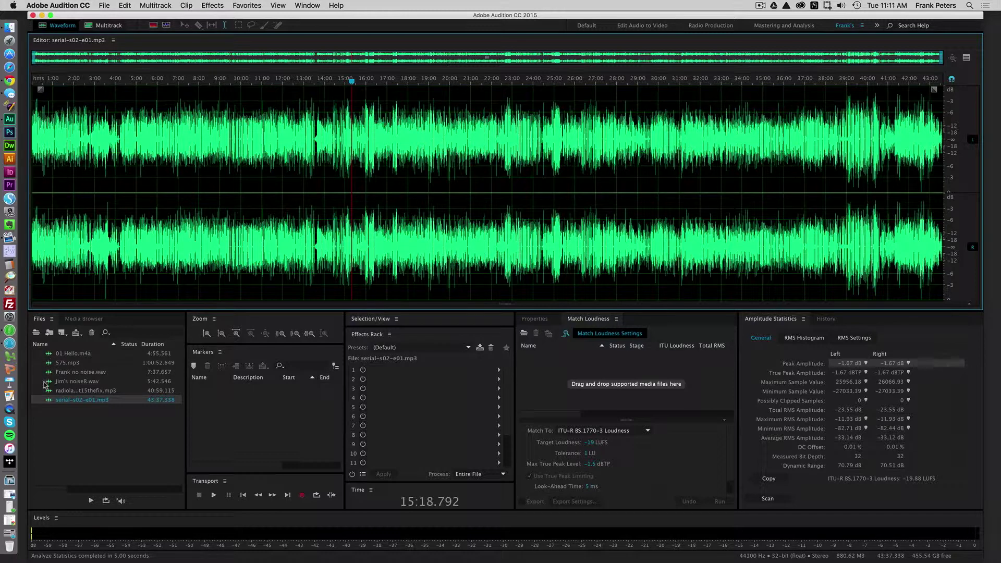
Open Jim's noiseR.wav and play it from about 1:51, stopping at 1:57.702
{"action": "double_click", "coordinate": [48, 382]}
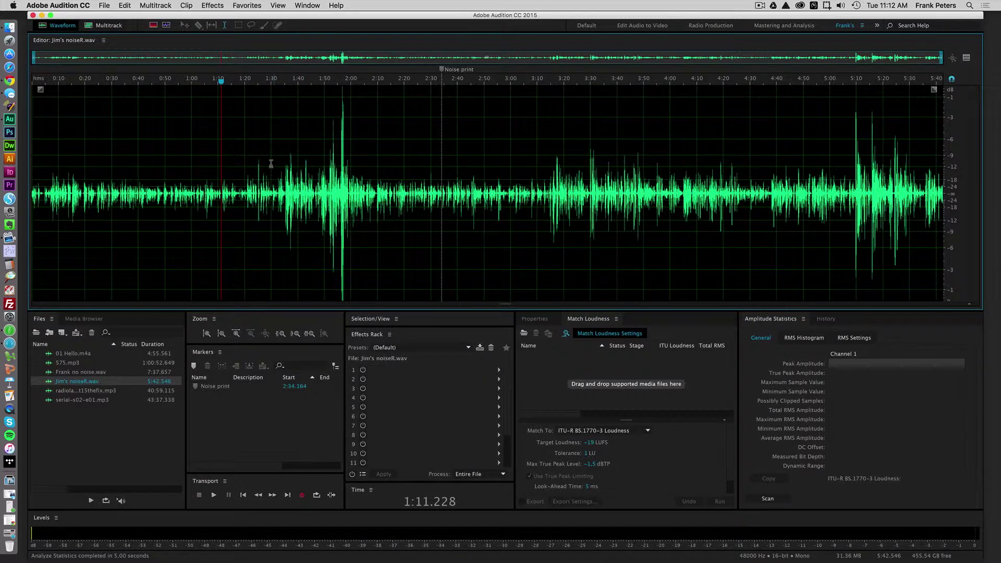
{"action": "left_click_drag", "start_coordinate": [270, 162], "coordinate": [371, 172]}
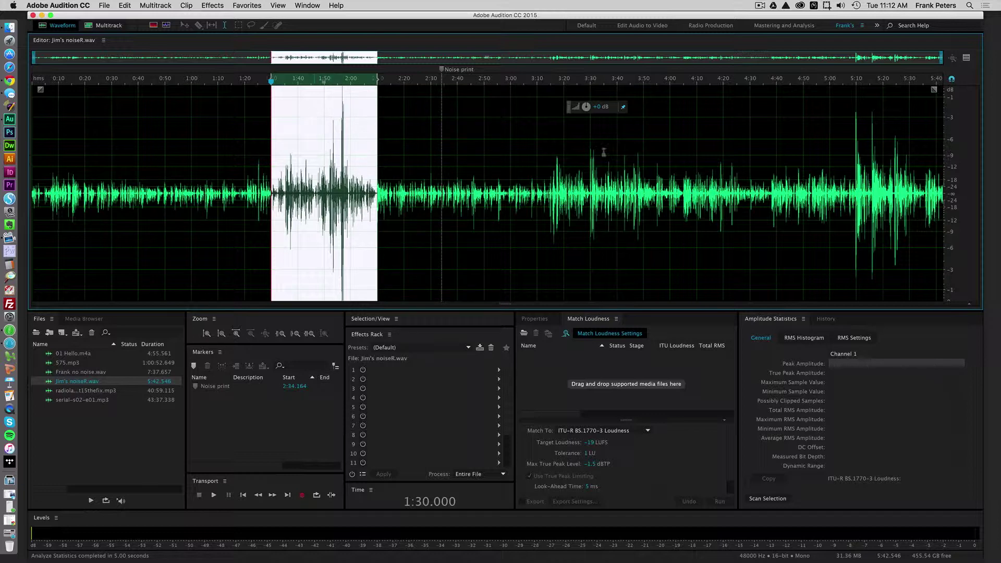
{"action": "left_click", "coordinate": [838, 154]}
{"action": "left_click_drag", "start_coordinate": [838, 155], "coordinate": [909, 161]}
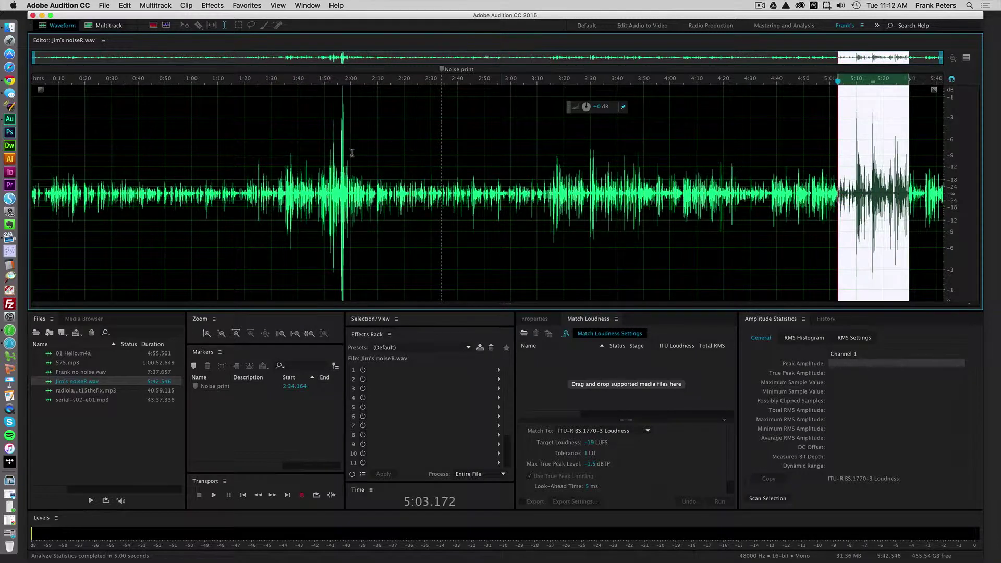
{"action": "left_click", "coordinate": [327, 160]}
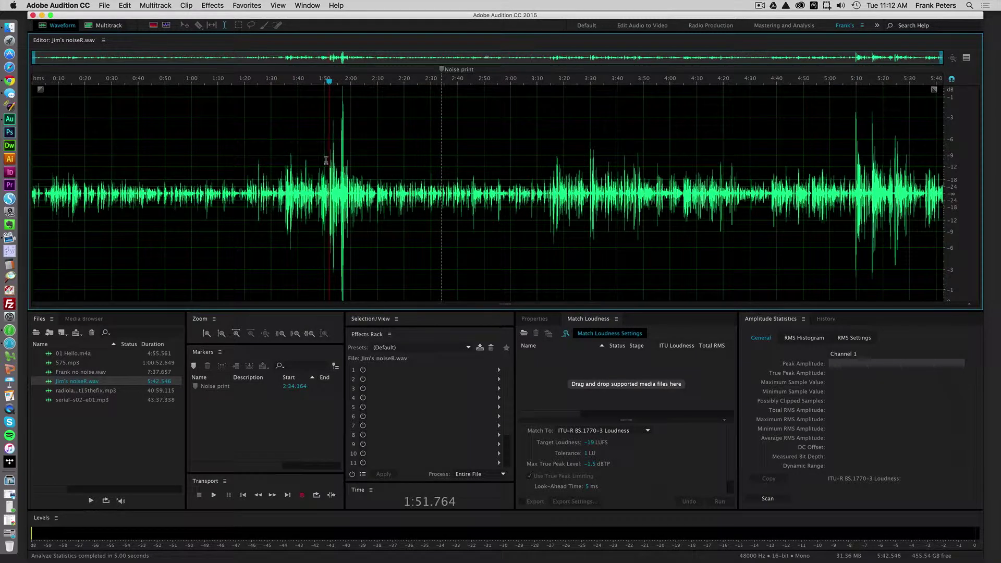
{"action": "key", "text": "space"}
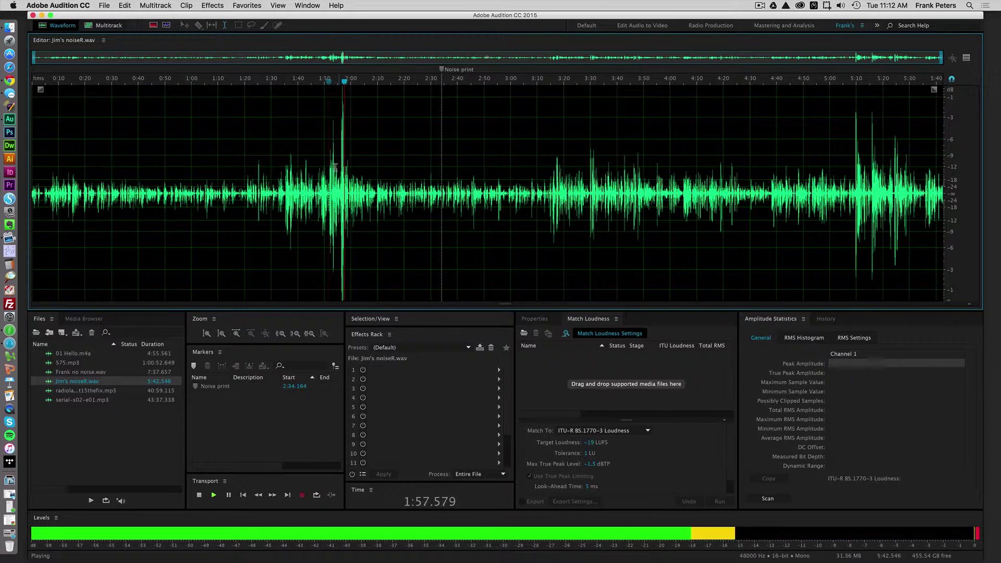
{"action": "key", "text": "space"}
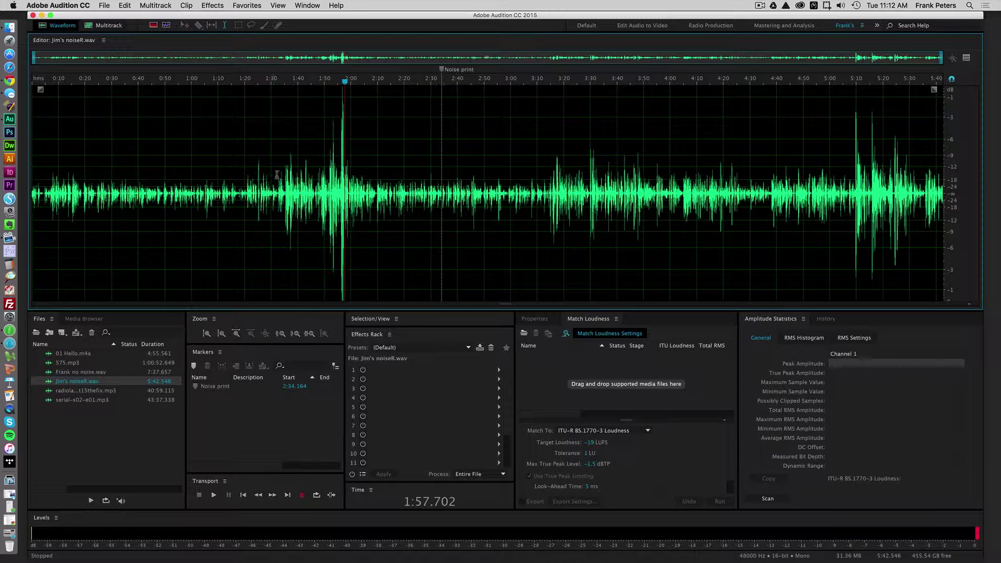
Boost 0:00–1:47 of Jim's noiseR.wav by 3.3 dB, then a shorter early stretch by 3.9 dB
{"action": "left_click", "coordinate": [313, 172]}
{"action": "left_click_drag", "start_coordinate": [313, 173], "coordinate": [21, 136]}
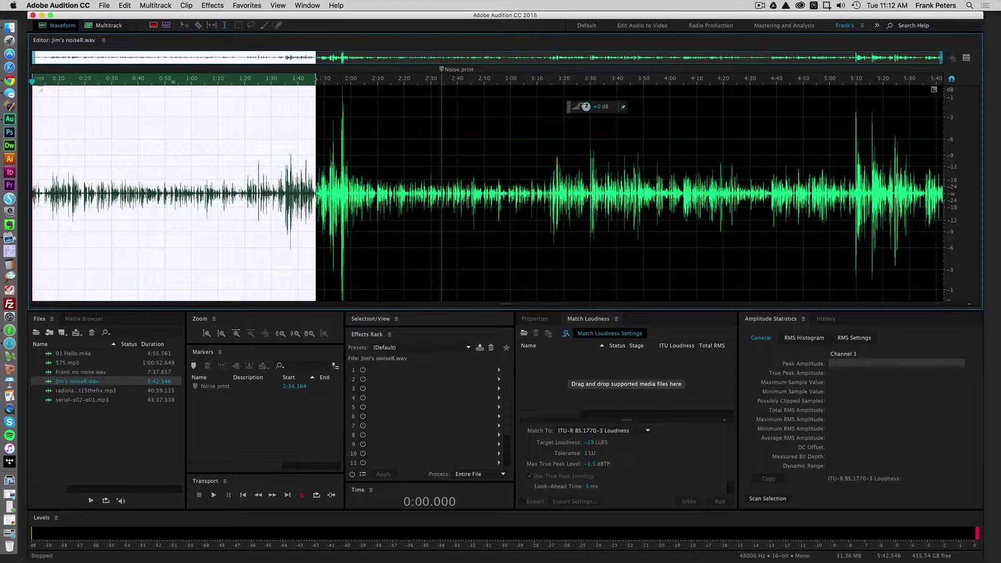
{"action": "left_click_drag", "start_coordinate": [583, 105], "coordinate": [596, 106]}
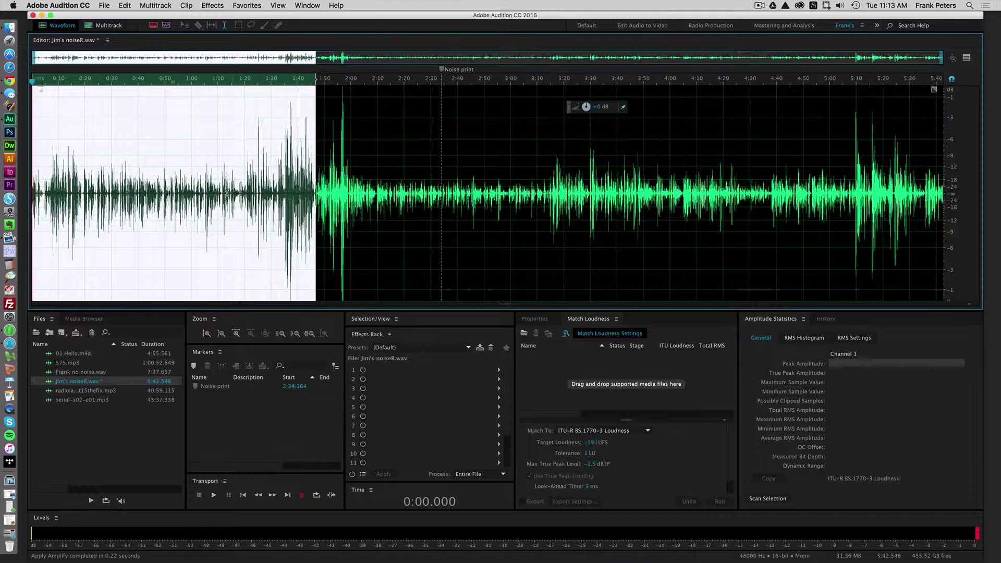
{"action": "left_click_drag", "start_coordinate": [243, 183], "coordinate": [81, 194]}
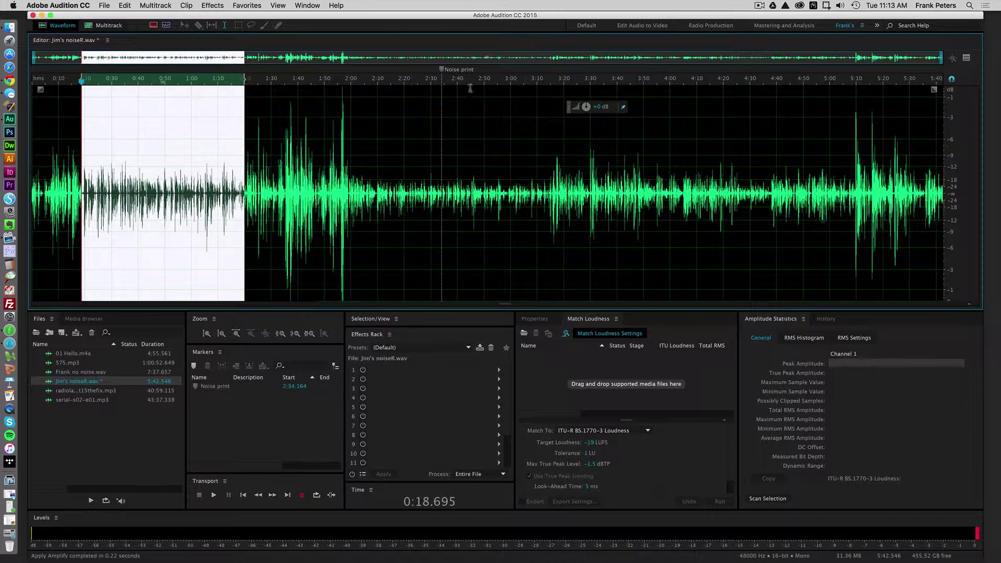
{"action": "left_click_drag", "start_coordinate": [583, 106], "coordinate": [587, 106]}
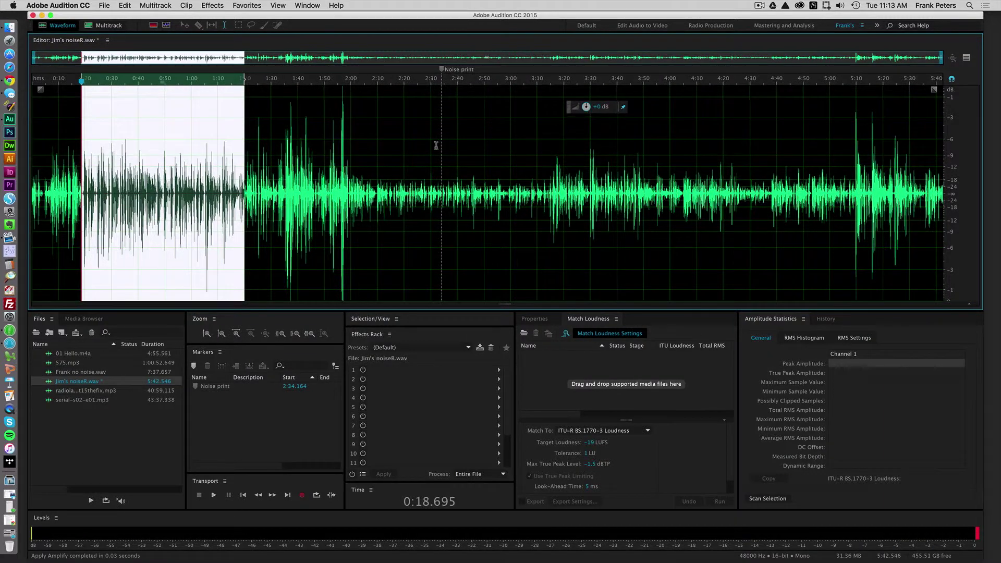
Undo Amplify twice from the Edit menu to remove both volume boosts
{"action": "left_click", "coordinate": [125, 6]}
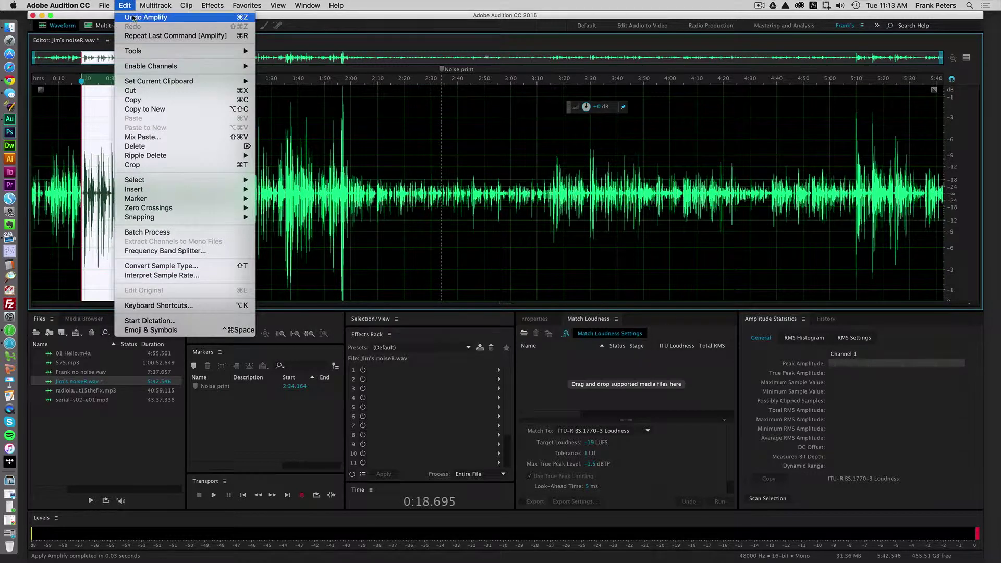
{"action": "left_click", "coordinate": [132, 15]}
{"action": "left_click", "coordinate": [125, 6]}
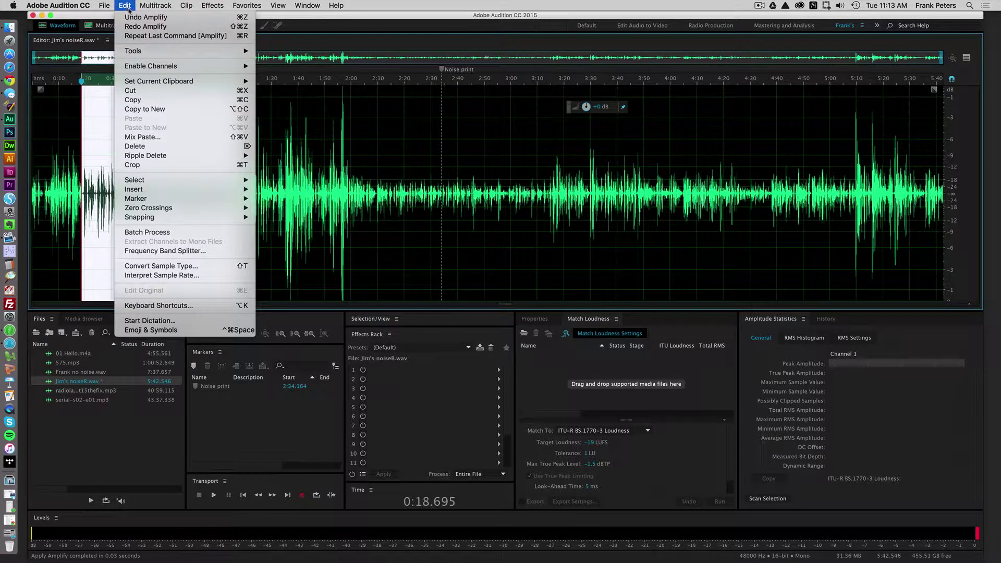
{"action": "left_click", "coordinate": [139, 20]}
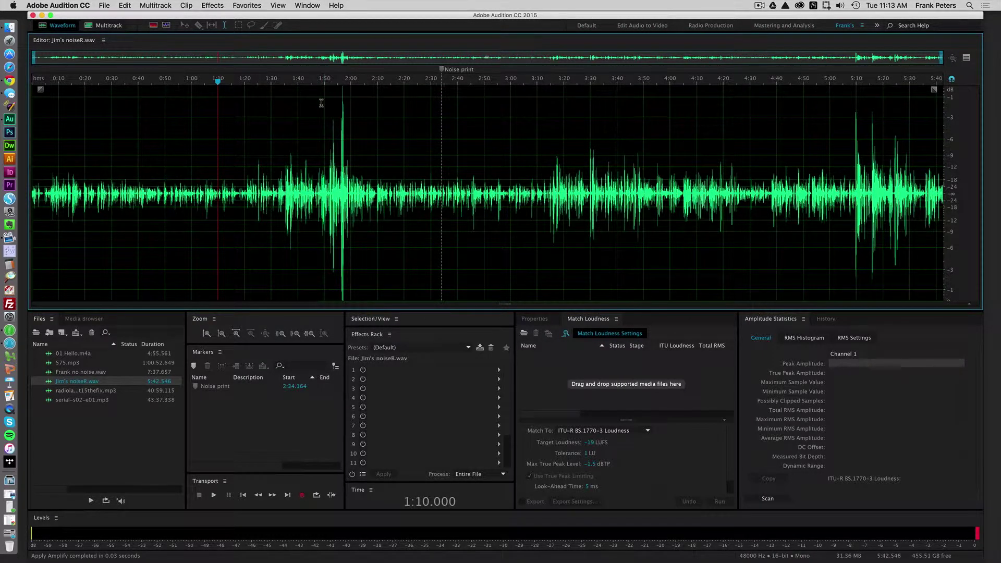
Open the Single-band Compressor for Jim's noiseR.wav with a -15 dB threshold and a 3:1 ratio
{"action": "left_click", "coordinate": [217, 7]}
{"action": "mouse_move", "coordinate": [248, 121]}
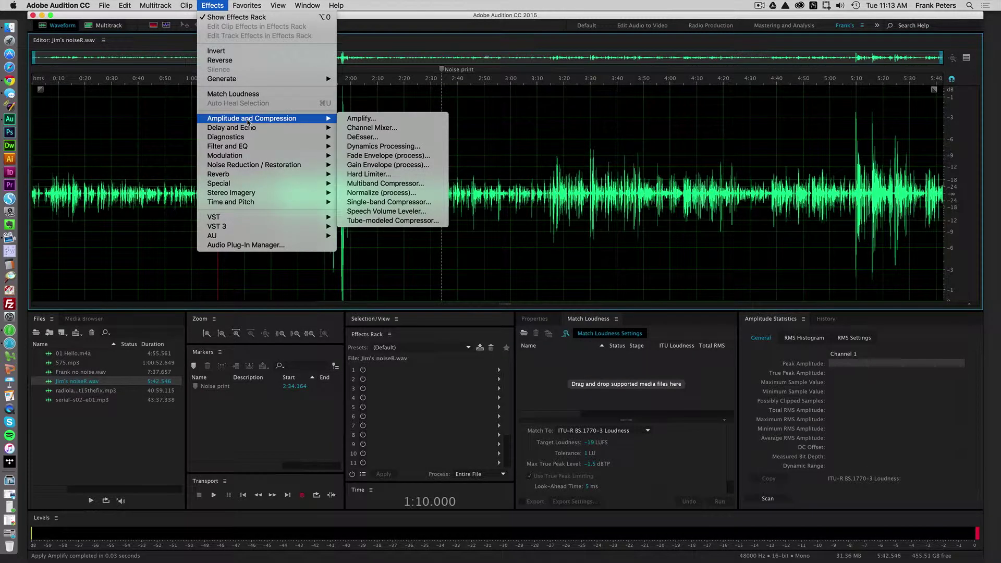
{"action": "left_click", "coordinate": [402, 203]}
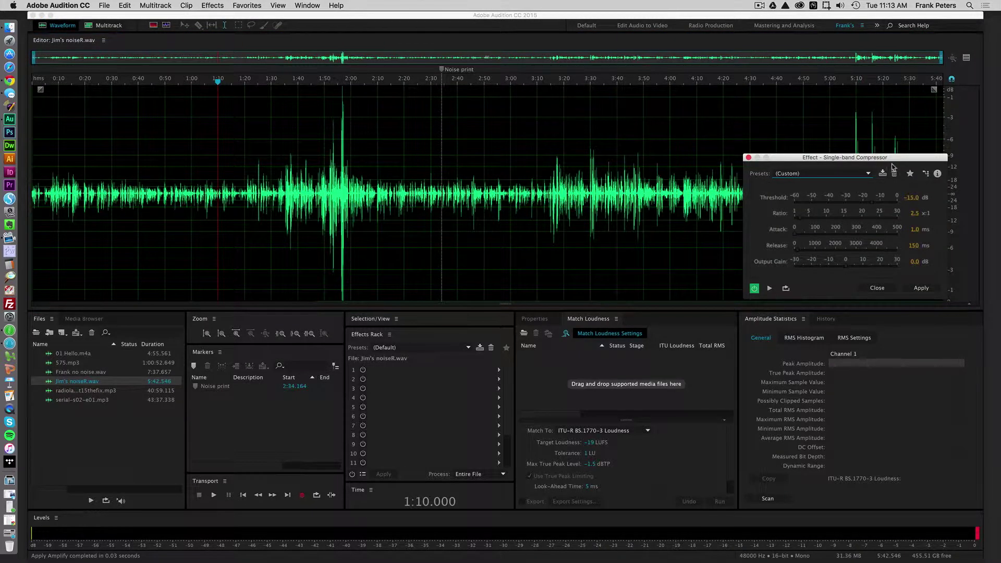
{"action": "left_click_drag", "start_coordinate": [870, 162], "coordinate": [864, 177]}
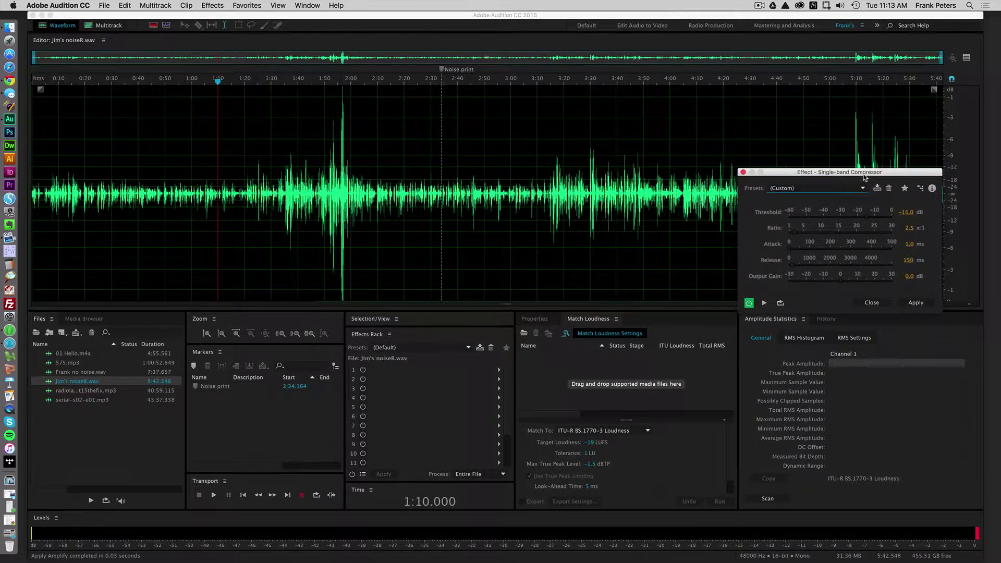
{"action": "left_click", "coordinate": [950, 166]}
{"action": "scroll", "coordinate": [950, 166], "scroll_direction": "up", "scroll_amount": 2}
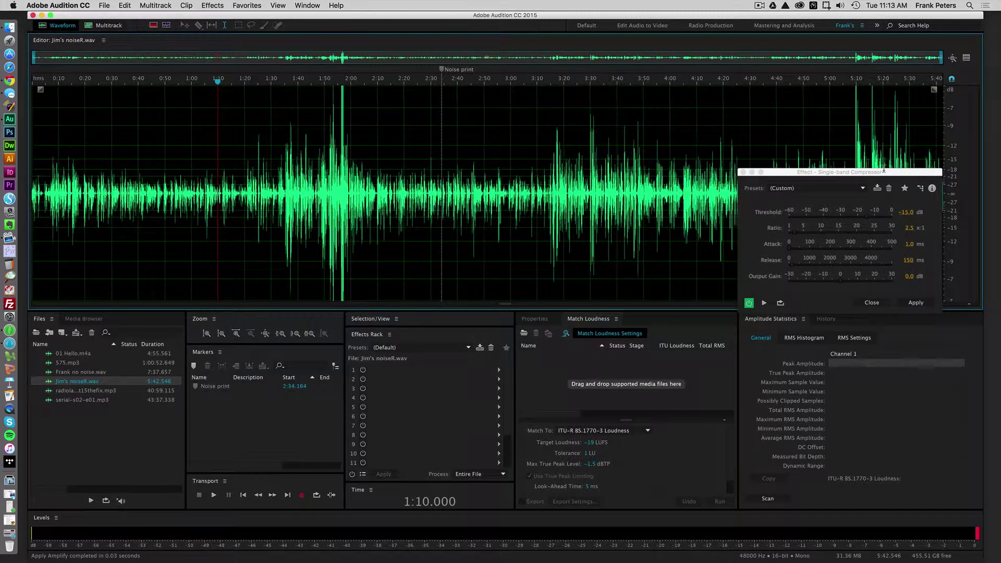
{"action": "left_click", "coordinate": [837, 170]}
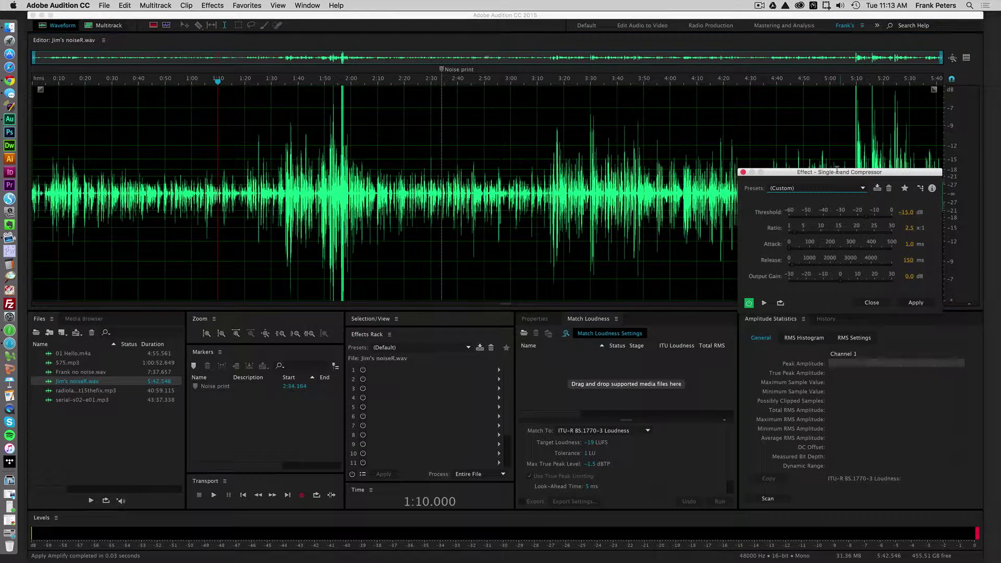
{"action": "left_click_drag", "start_coordinate": [827, 172], "coordinate": [828, 166]}
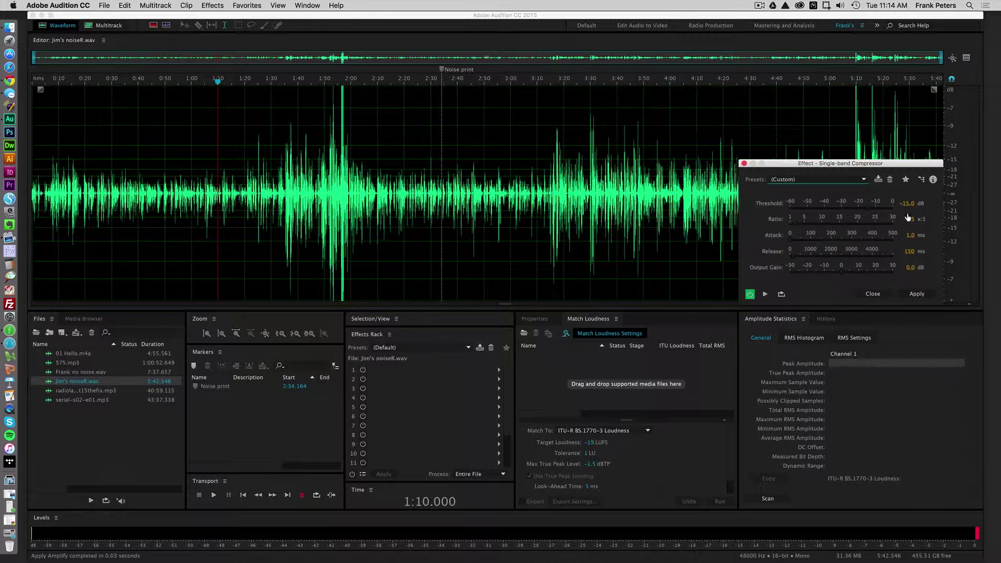
{"action": "left_click", "coordinate": [907, 221]}
{"action": "type", "text": "3"}
{"action": "key", "text": "Tab"}
Apply the compressor to the whole file and scan it, showing -30.81 LUFS with a -9.16 dB peak
{"action": "left_click", "coordinate": [917, 295]}
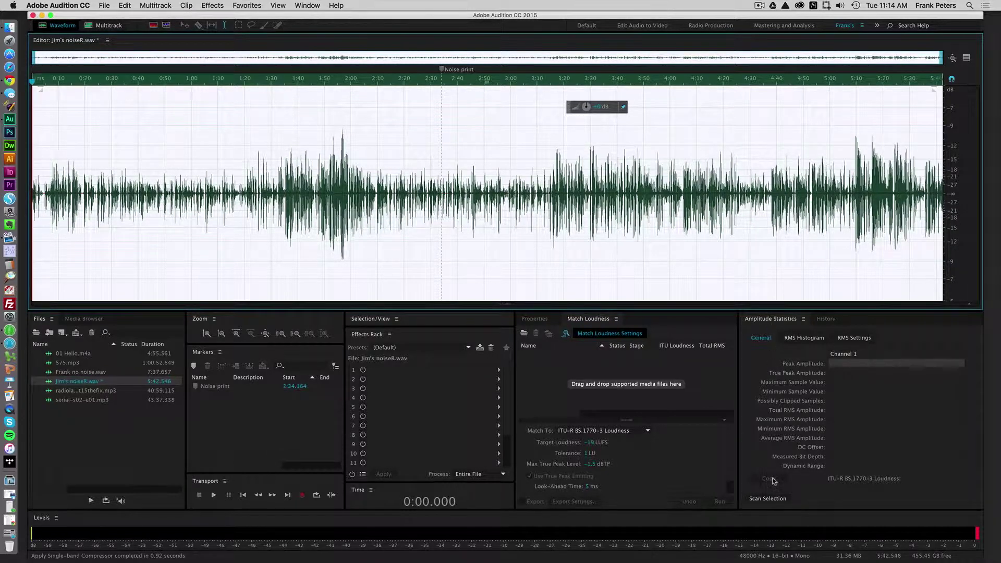
{"action": "left_click", "coordinate": [769, 498]}
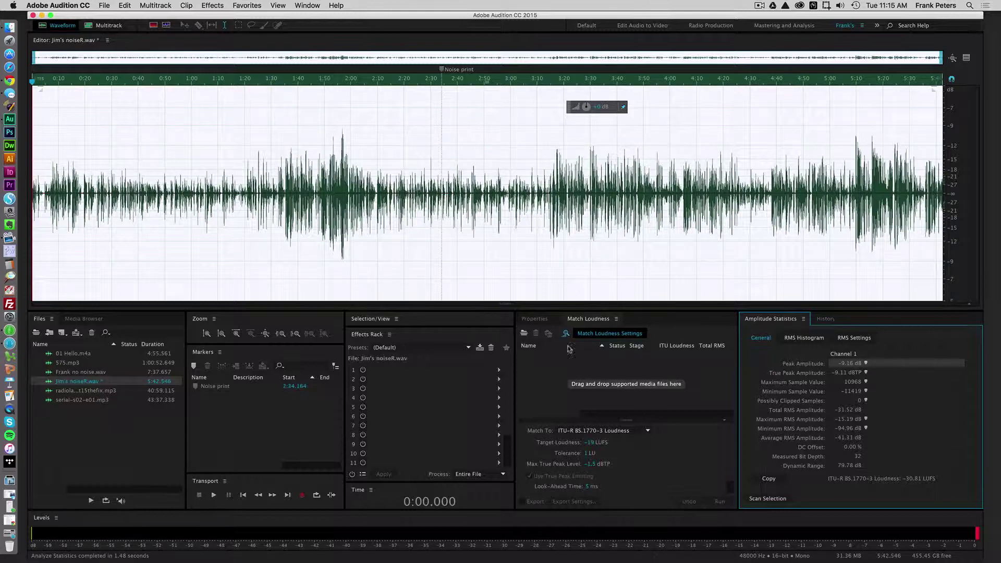
Add Jim's noiseR.wav to Match Loudness and set its target loudness to -19 LUFS
{"action": "left_click", "coordinate": [49, 383]}
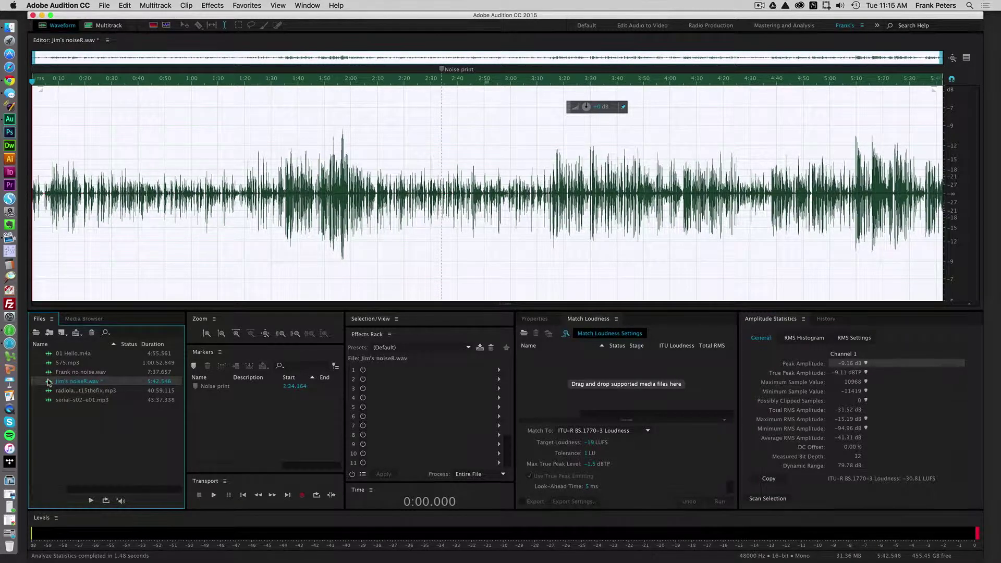
{"action": "left_click_drag", "start_coordinate": [49, 382], "coordinate": [628, 372]}
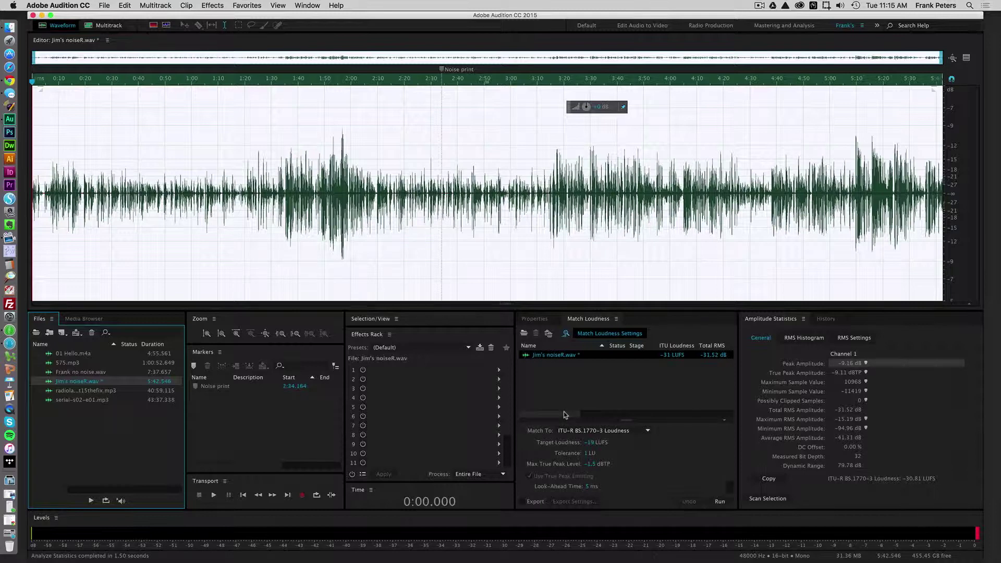
{"action": "left_click_drag", "start_coordinate": [564, 412], "coordinate": [570, 414]}
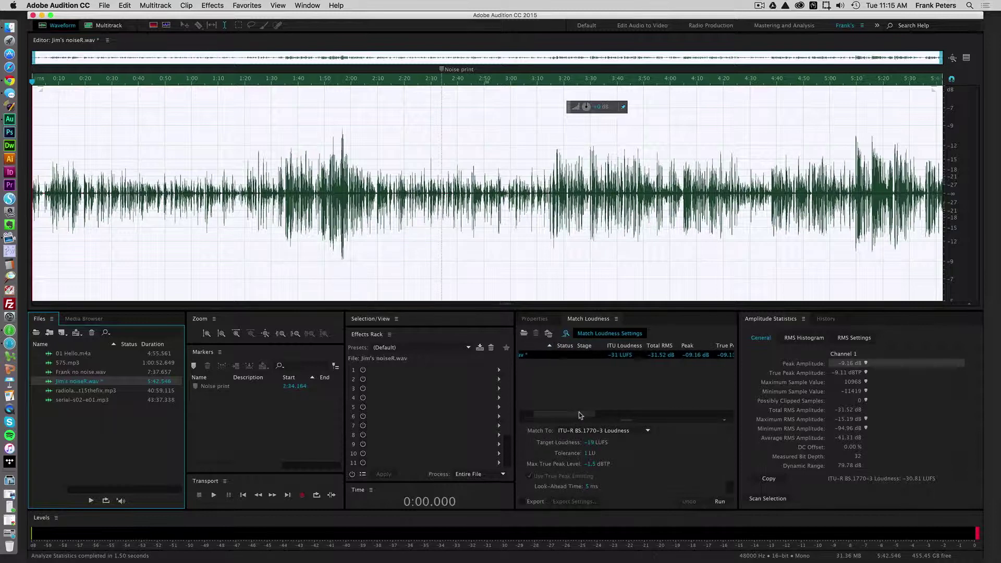
{"action": "scroll", "coordinate": [579, 412], "scroll_direction": "left", "scroll_amount": 5}
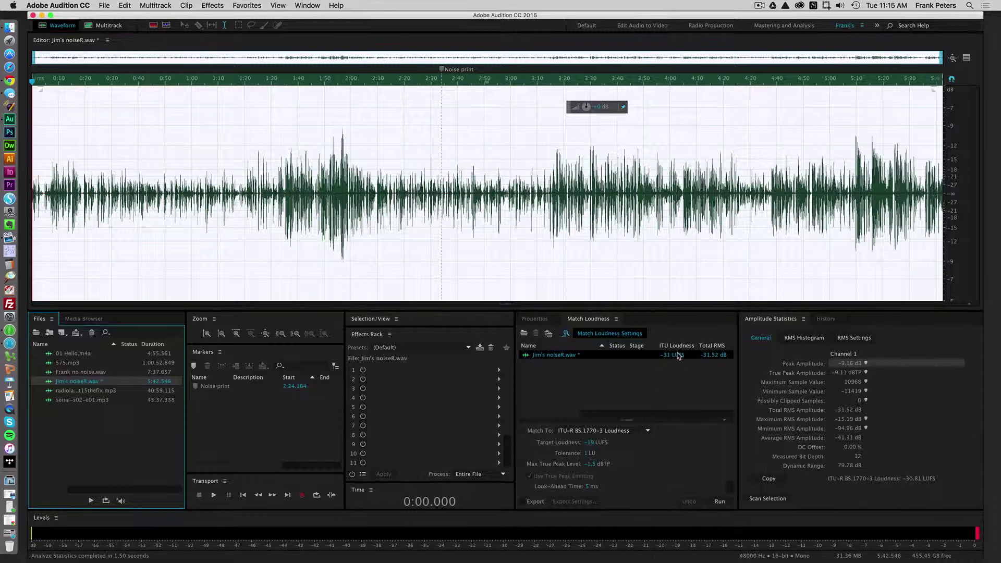
{"action": "left_click", "coordinate": [588, 442]}
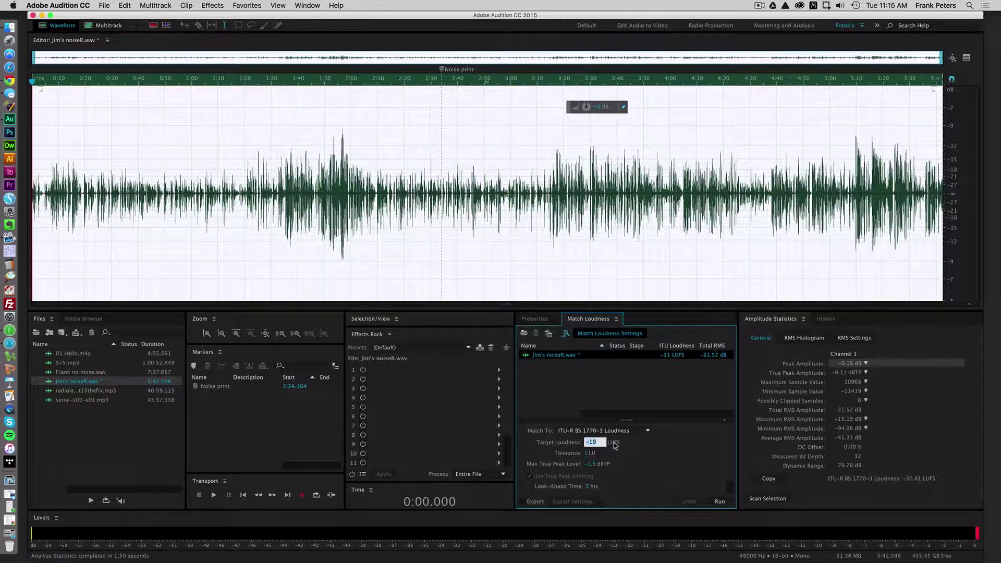
{"action": "key", "text": "Tab"}
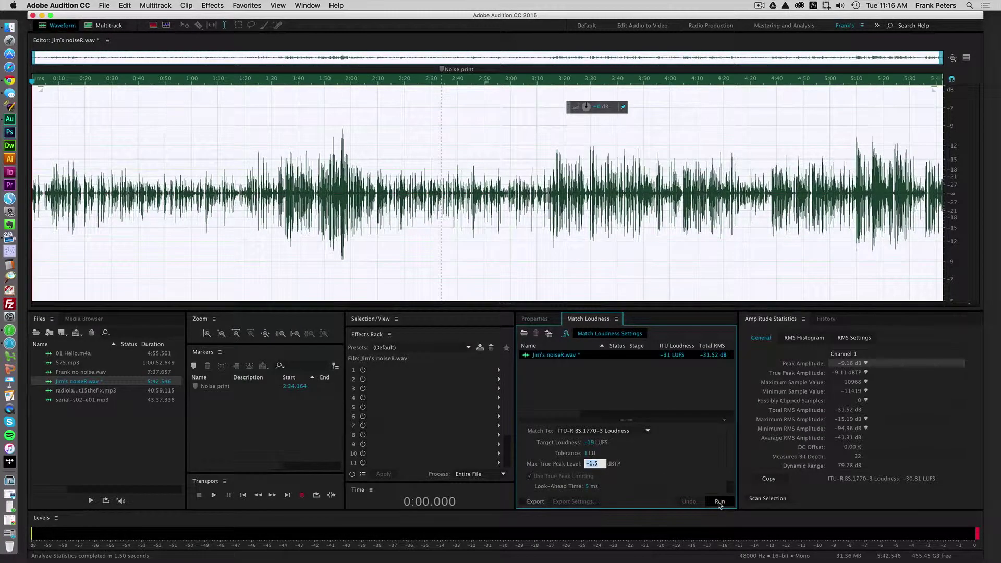
Run loudness matching on Jim's noiseR.wav and scan its statistics: -19.35 LUFS, -1.50 dB peak
{"action": "left_click", "coordinate": [719, 502]}
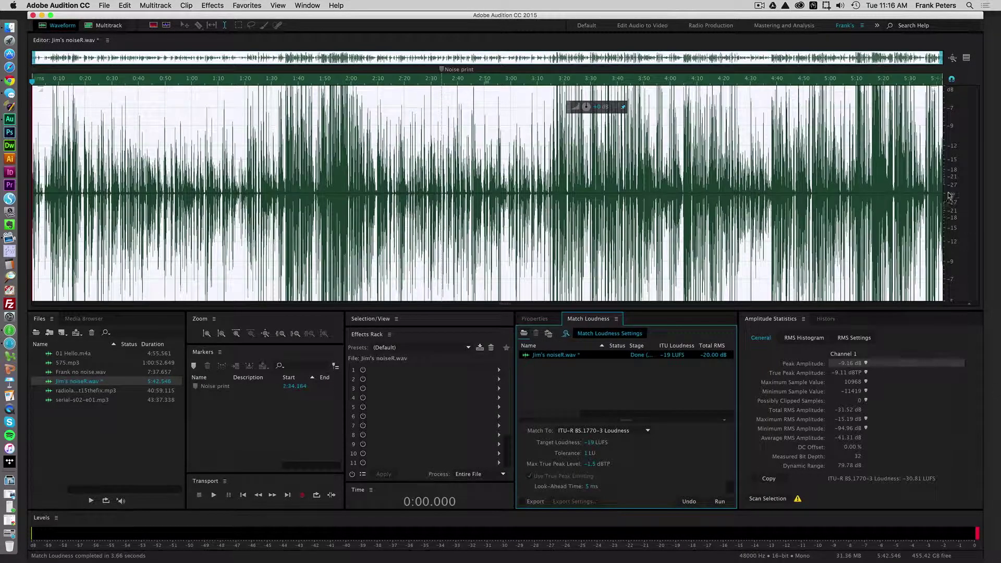
{"action": "left_click", "coordinate": [953, 190]}
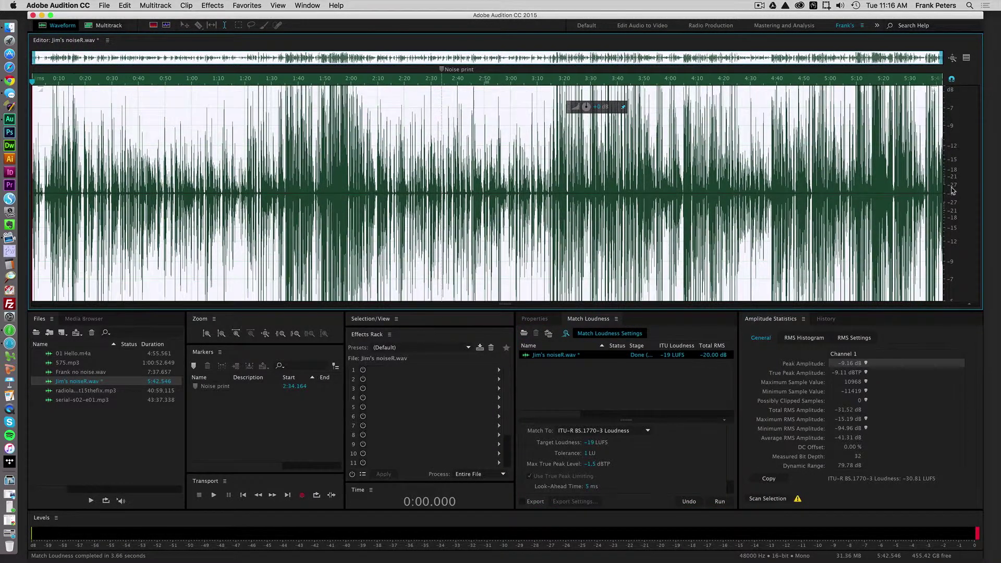
{"action": "scroll", "coordinate": [954, 190], "scroll_direction": "down", "scroll_amount": 2}
{"action": "scroll", "coordinate": [954, 191], "scroll_direction": "down", "scroll_amount": 1}
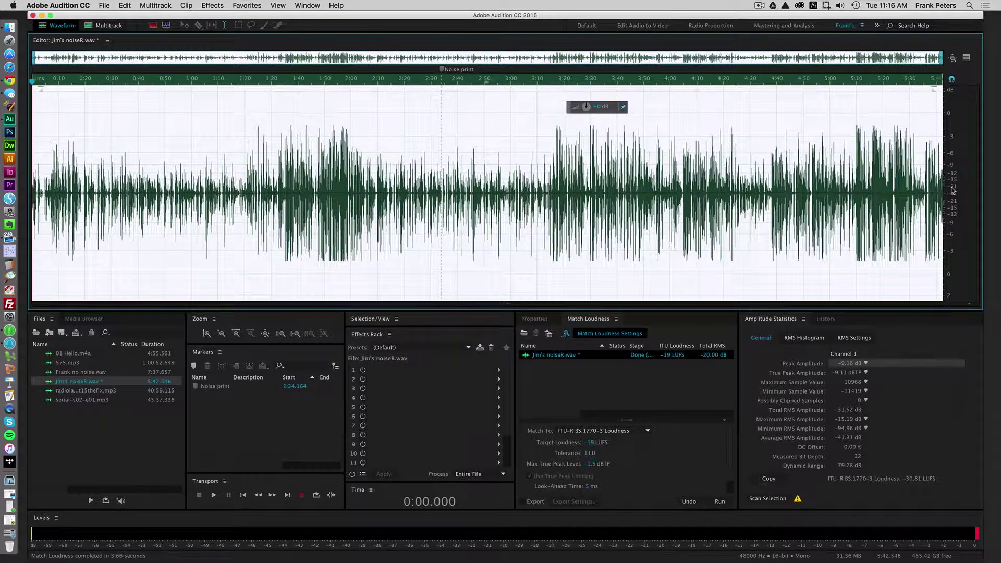
{"action": "scroll", "coordinate": [953, 190], "scroll_direction": "up", "scroll_amount": 1}
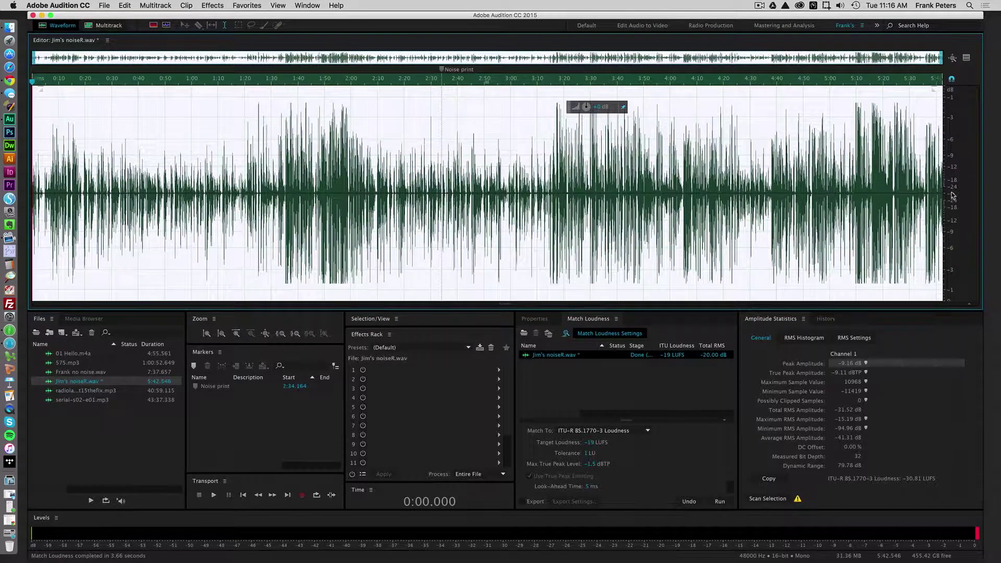
{"action": "left_click", "coordinate": [149, 156]}
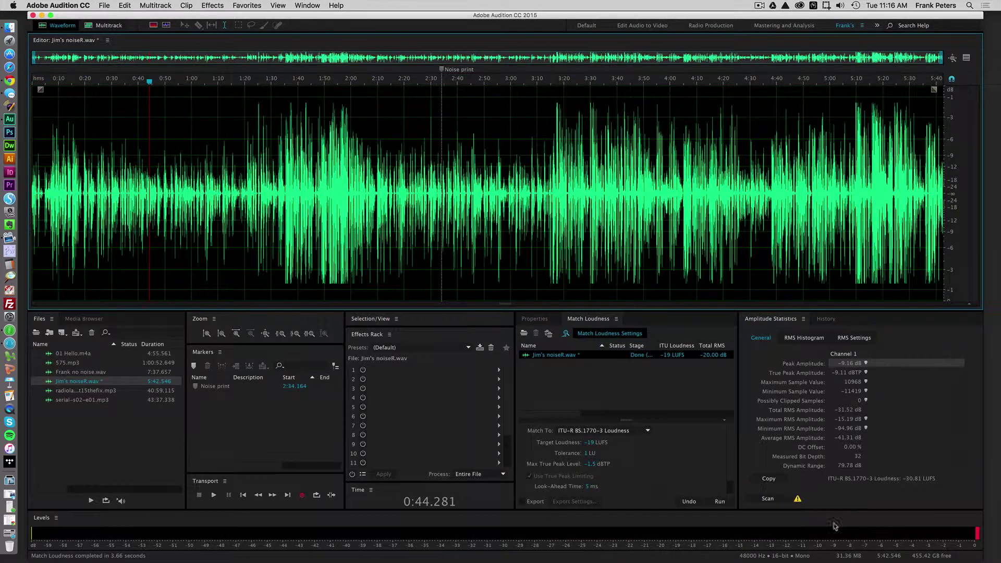
{"action": "left_click", "coordinate": [764, 499]}
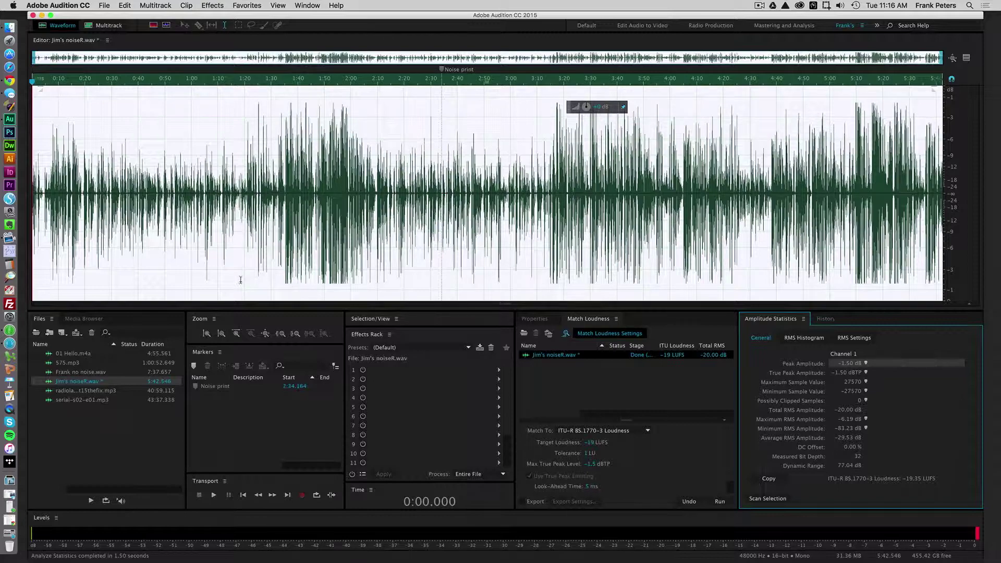
Play back Jim's recording from about 2:08 and stop at 2:15
{"action": "left_click_drag", "start_coordinate": [279, 269], "coordinate": [372, 275]}
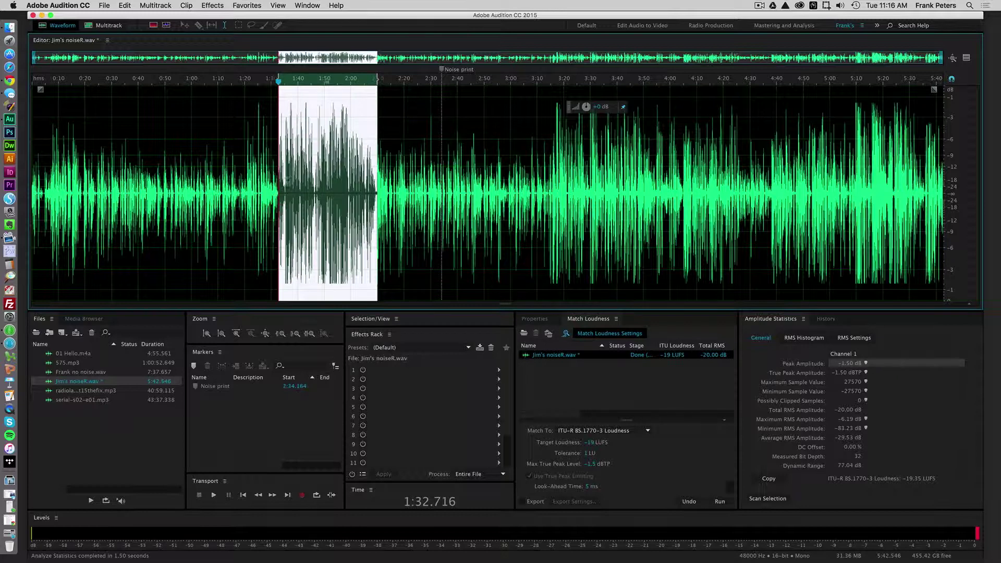
{"action": "left_click", "coordinate": [334, 156]}
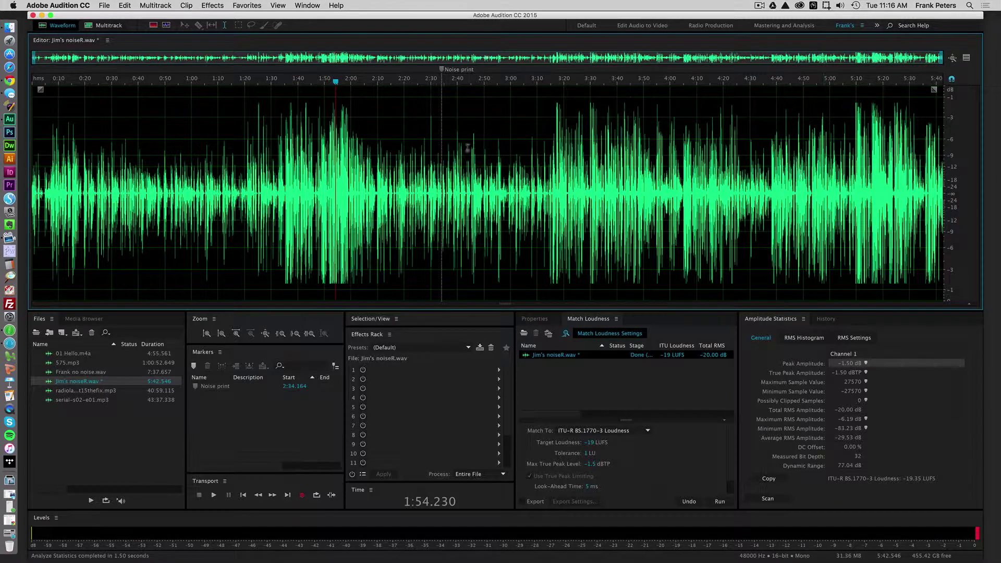
{"action": "left_click", "coordinate": [371, 158]}
{"action": "key", "text": "space"}
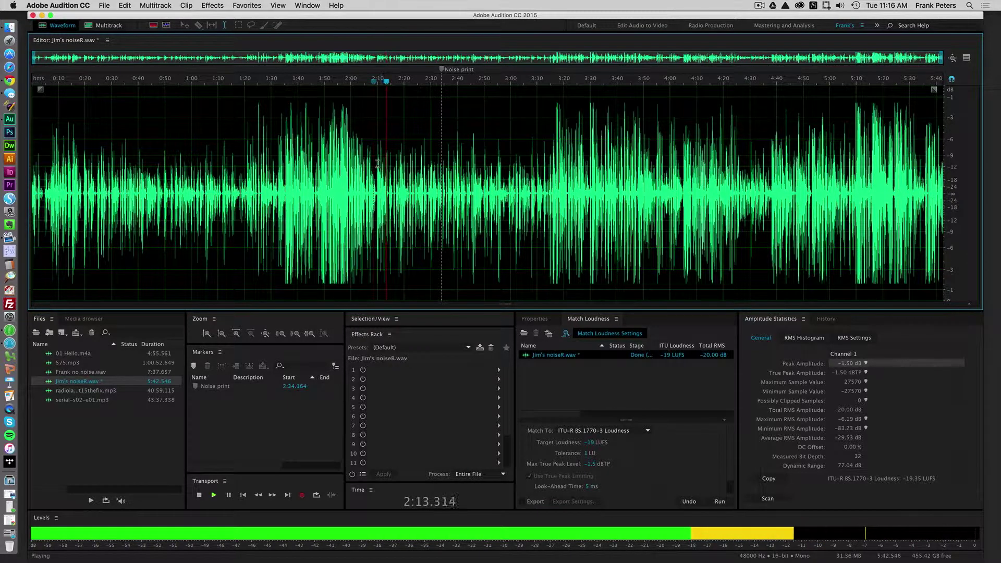
{"action": "key", "text": "space"}
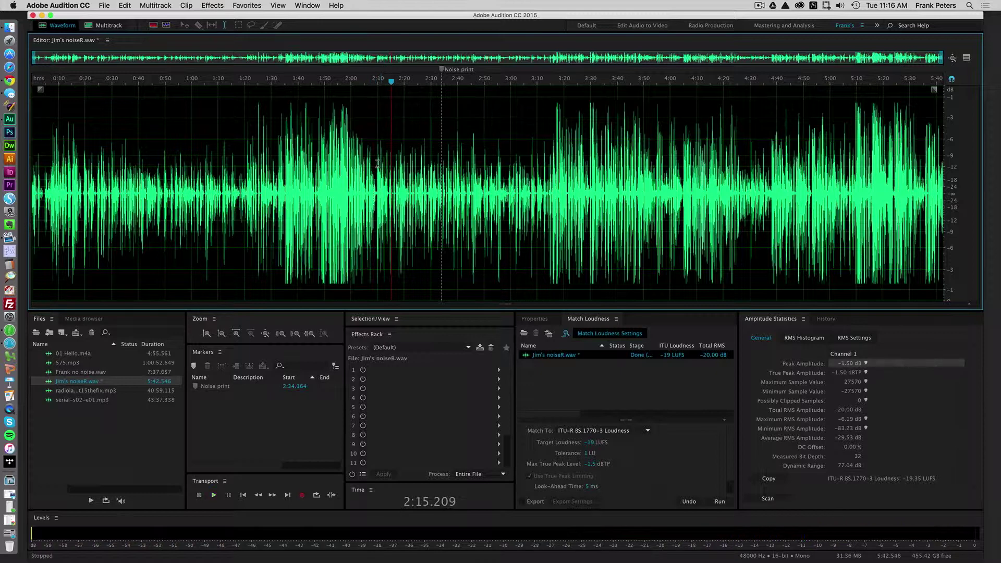
Open Frank no noise.wav and apply a Single-band Compressor at -15 dB threshold, 2.5:1 ratio
{"action": "double_click", "coordinate": [49, 373]}
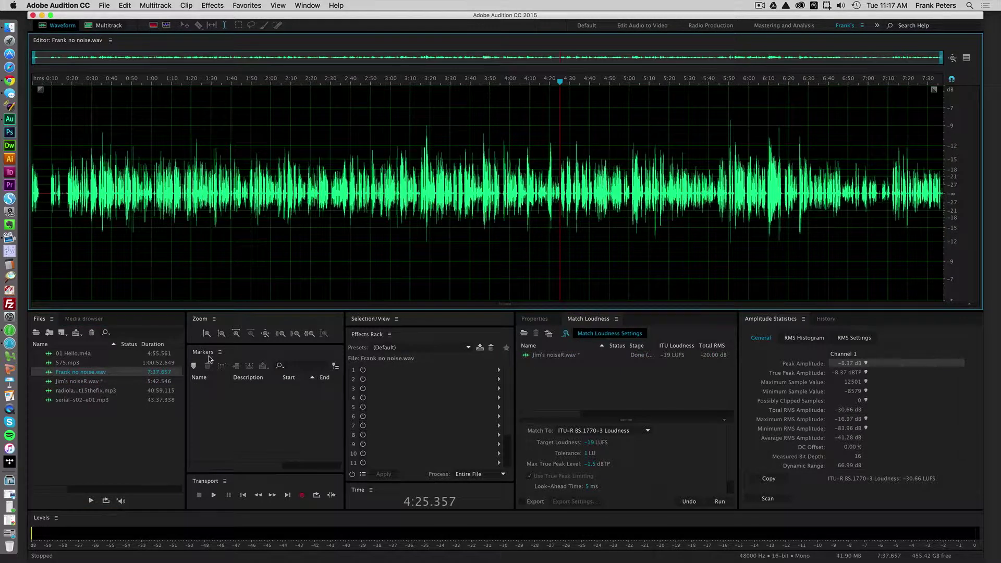
{"action": "left_click", "coordinate": [216, 5]}
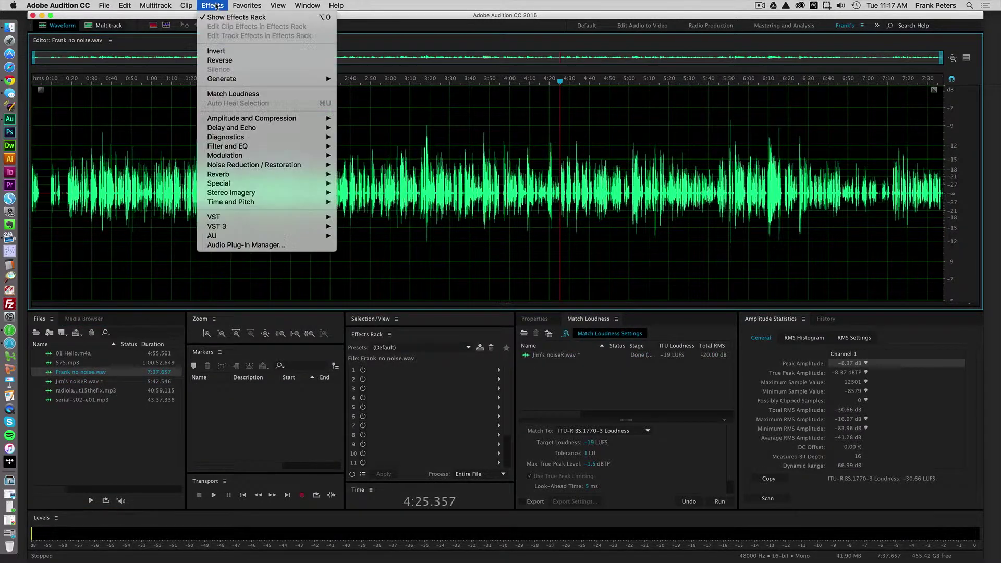
{"action": "mouse_move", "coordinate": [251, 123]}
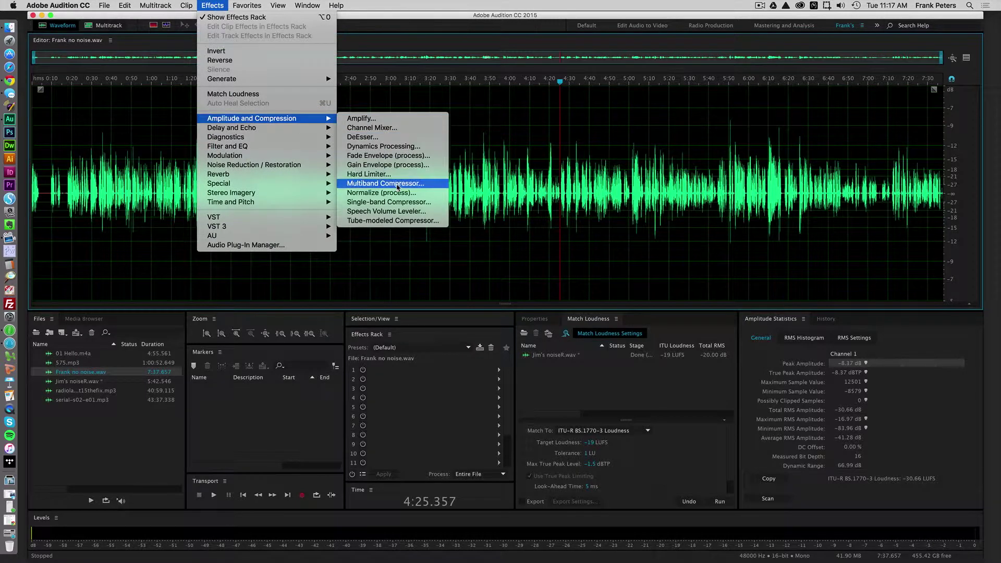
{"action": "left_click", "coordinate": [400, 203]}
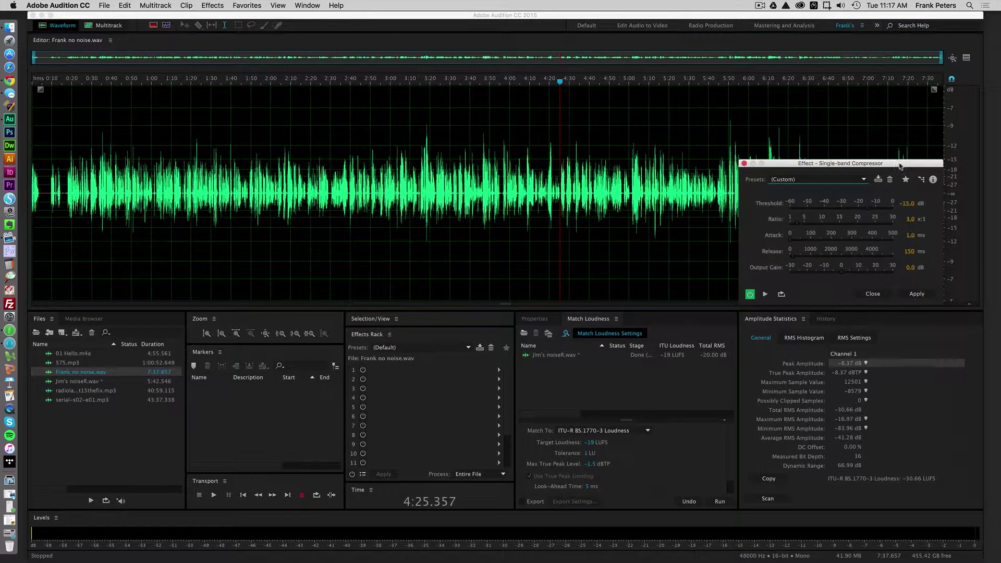
{"action": "left_click", "coordinate": [948, 162]}
{"action": "scroll", "coordinate": [950, 163], "scroll_direction": "up", "scroll_amount": 2}
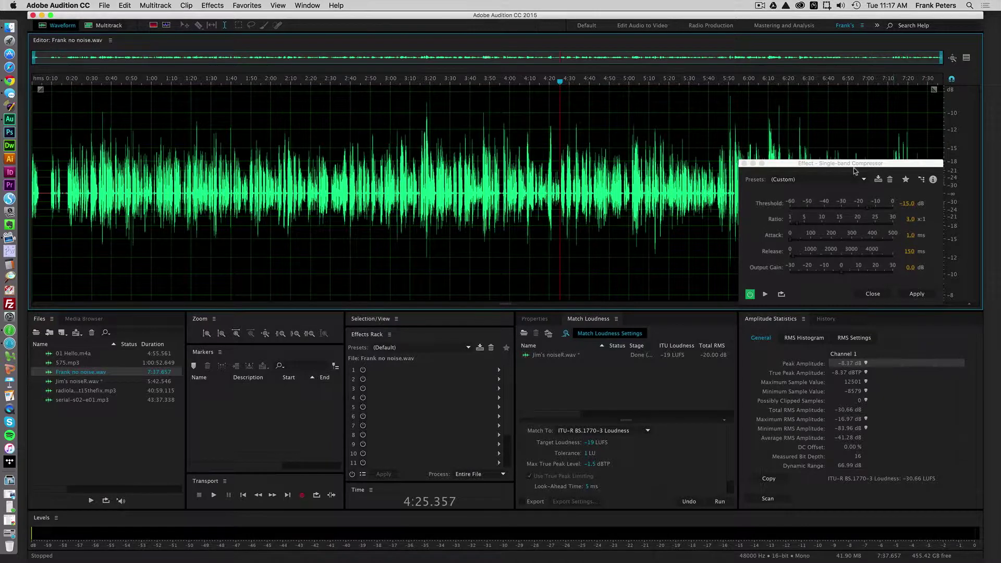
{"action": "left_click_drag", "start_coordinate": [848, 163], "coordinate": [851, 151]}
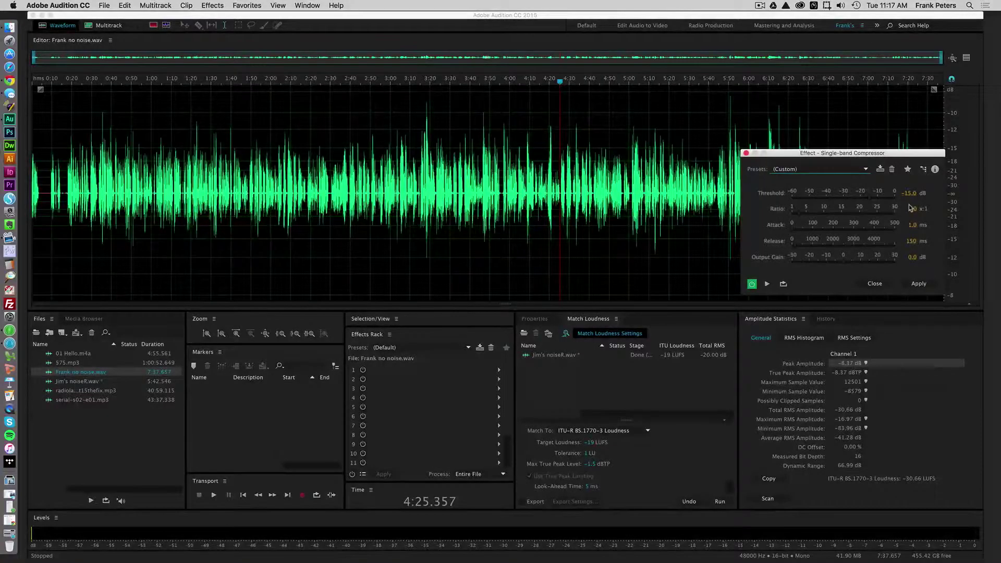
{"action": "left_click", "coordinate": [908, 208]}
{"action": "type", "text": "2.5"}
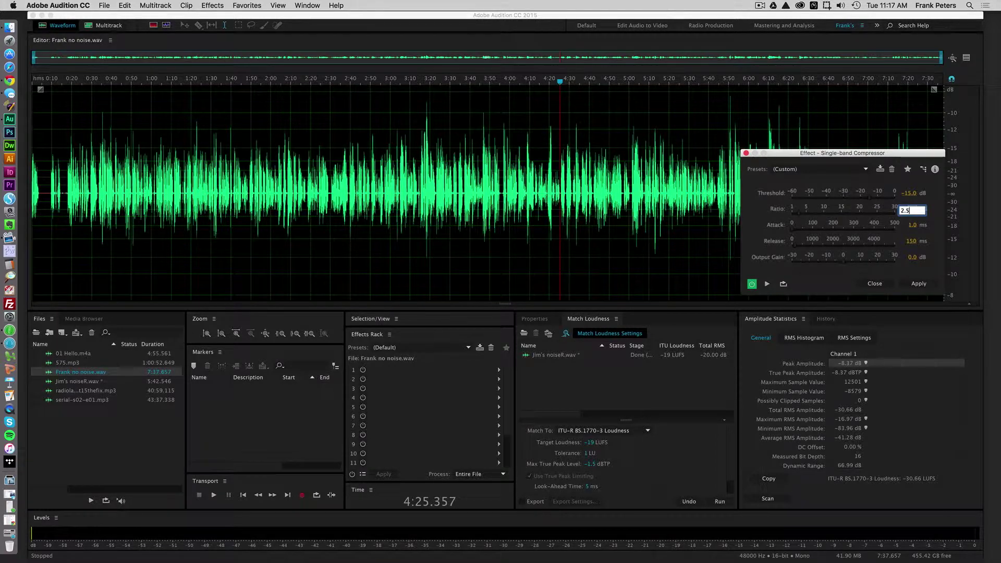
{"action": "key", "text": "Return"}
{"action": "left_click", "coordinate": [917, 284]}
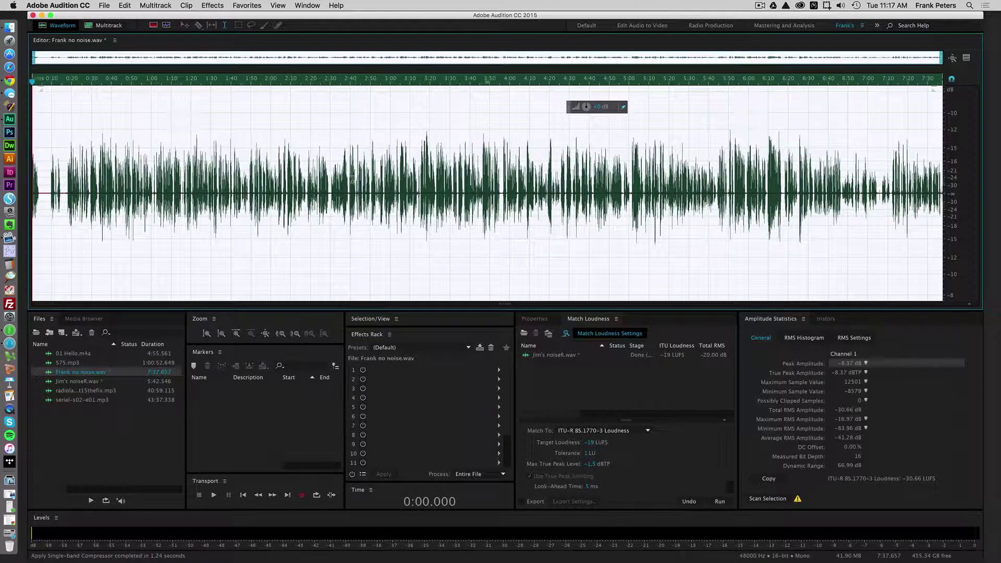
Rescan Frank's statistics, then replace Jim's noiseR.wav with Frank no noise.wav in Match Loudness
{"action": "left_click", "coordinate": [768, 499]}
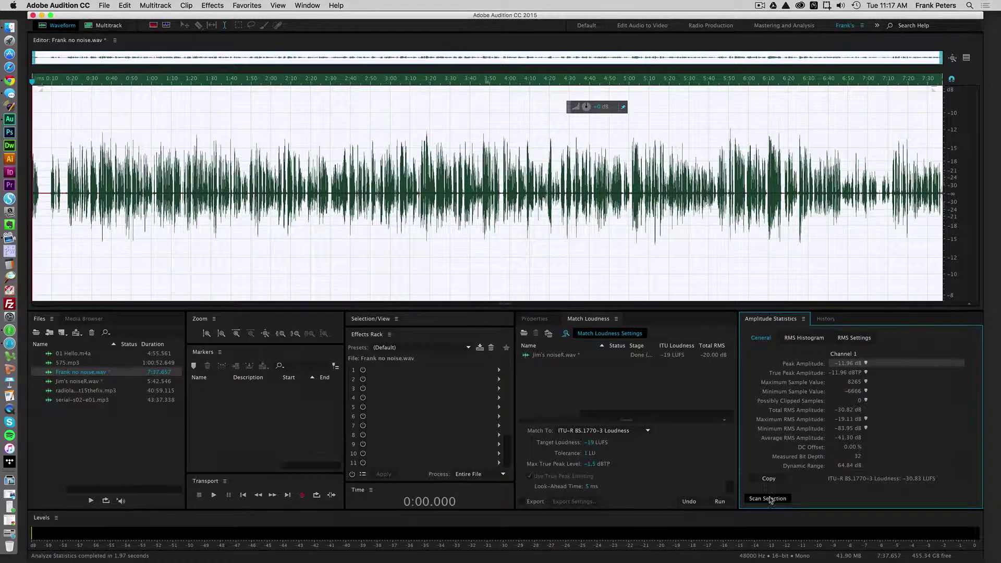
{"action": "left_click", "coordinate": [554, 359]}
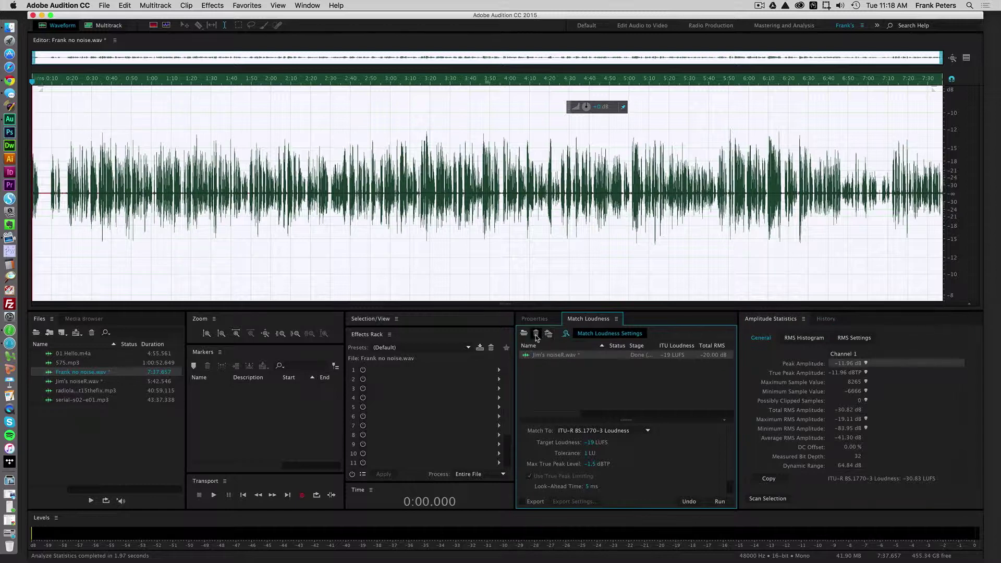
{"action": "left_click", "coordinate": [537, 335]}
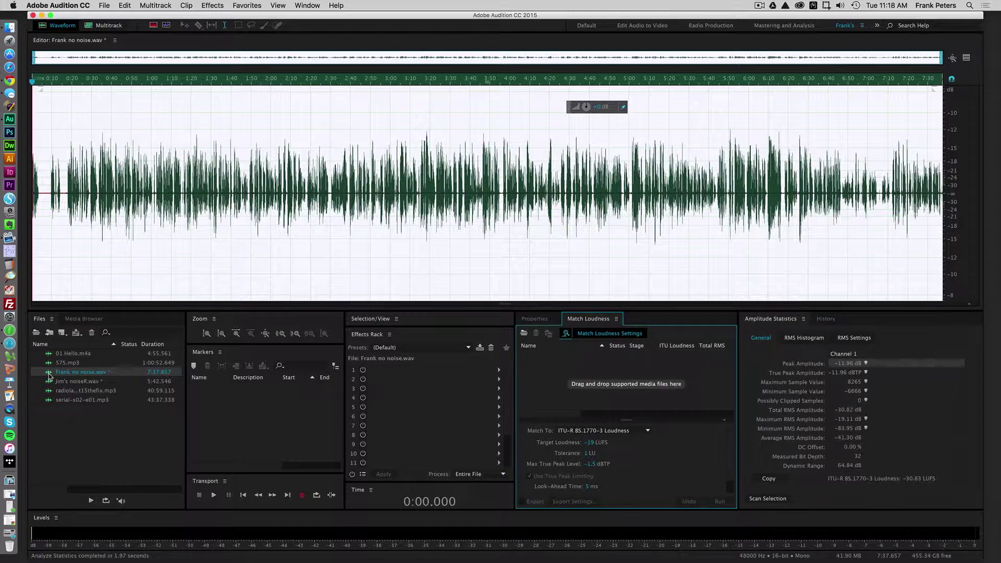
{"action": "left_click_drag", "start_coordinate": [49, 373], "coordinate": [579, 369]}
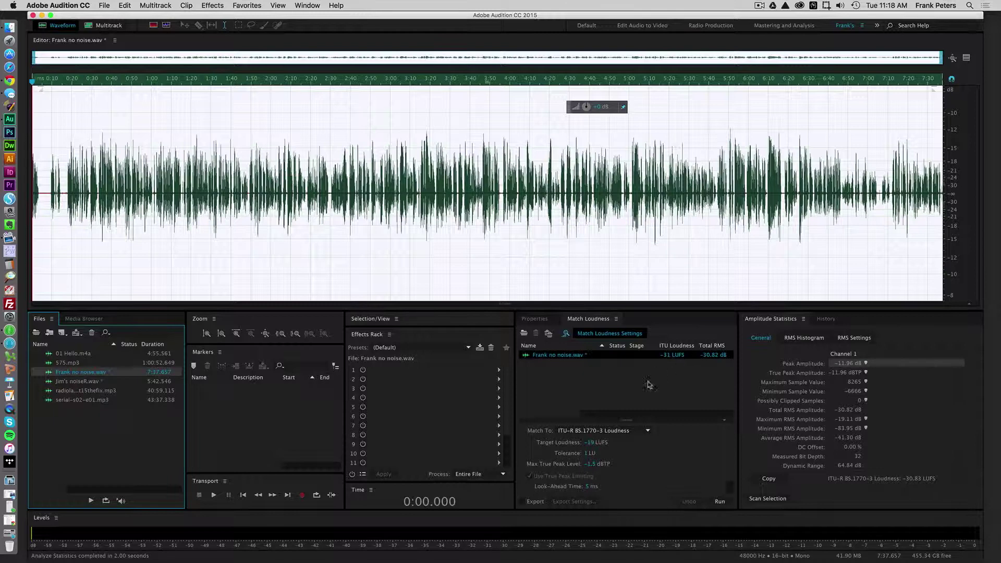
{"action": "mouse_move", "coordinate": [565, 447]}
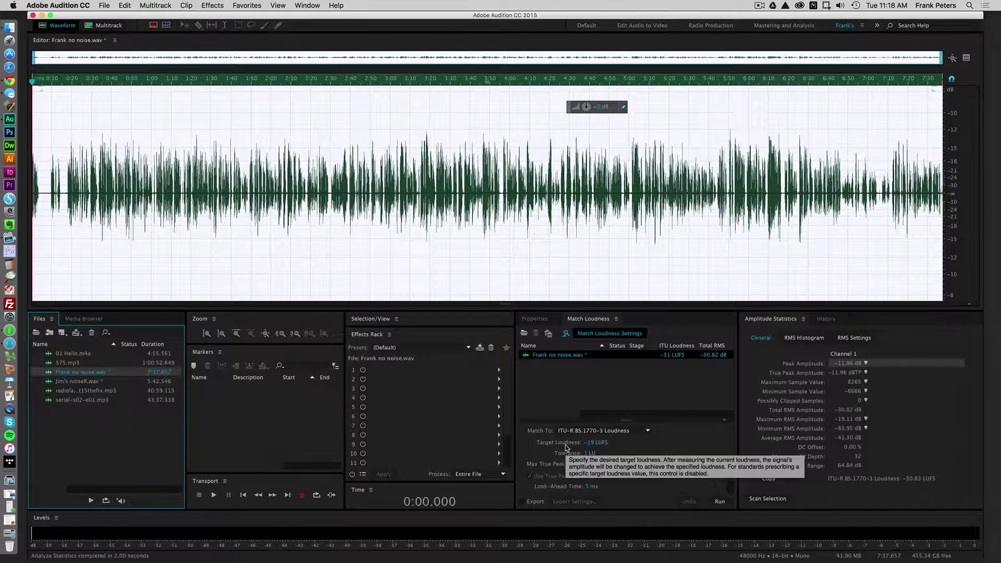
Match Frank no noise.wav to -19 LUFS and confirm -19.03 LUFS, -1.50 dB peak in the statistics
{"action": "left_click", "coordinate": [720, 502]}
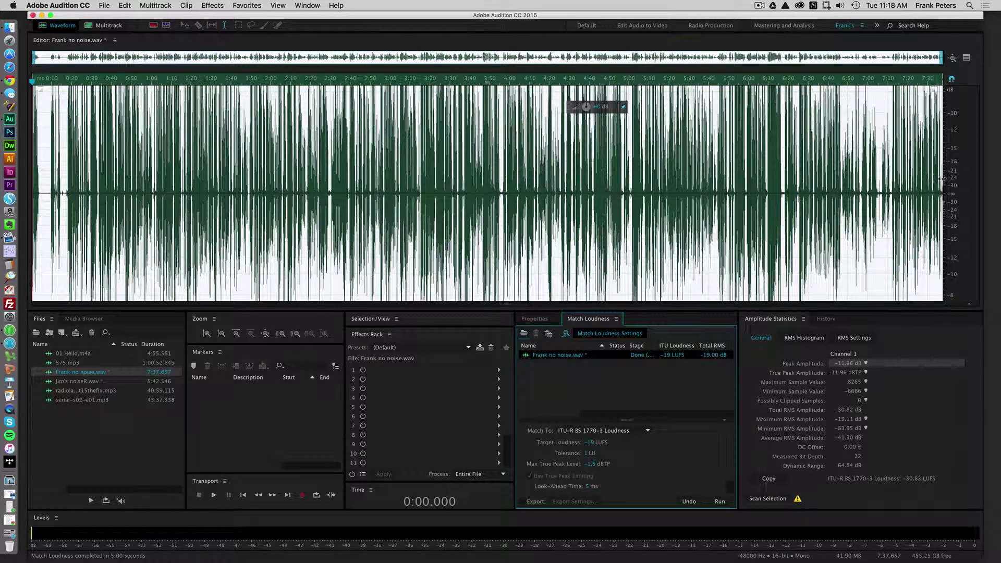
{"action": "scroll", "coordinate": [947, 184], "scroll_direction": "down", "scroll_amount": 3}
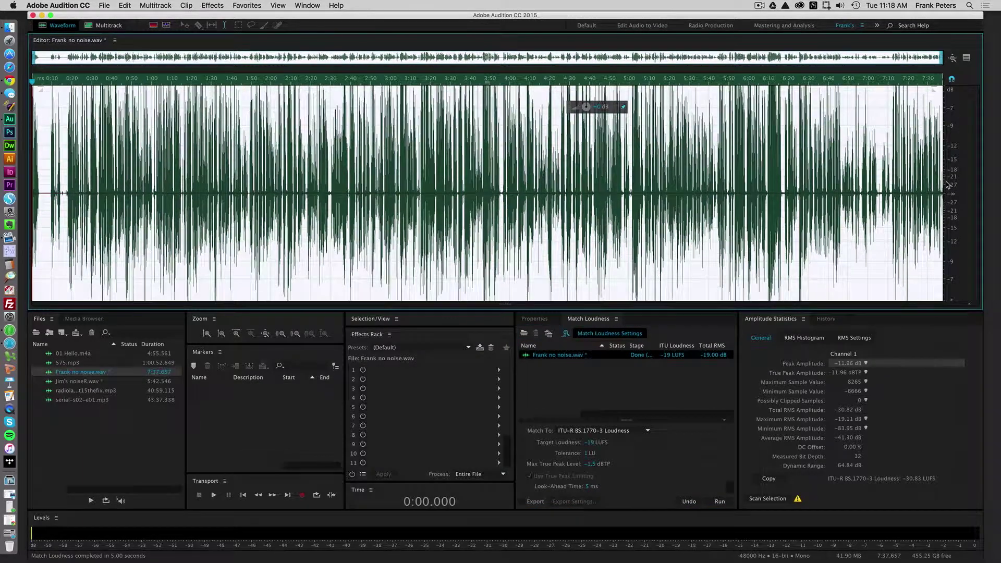
{"action": "scroll", "coordinate": [948, 184], "scroll_direction": "down", "scroll_amount": 3}
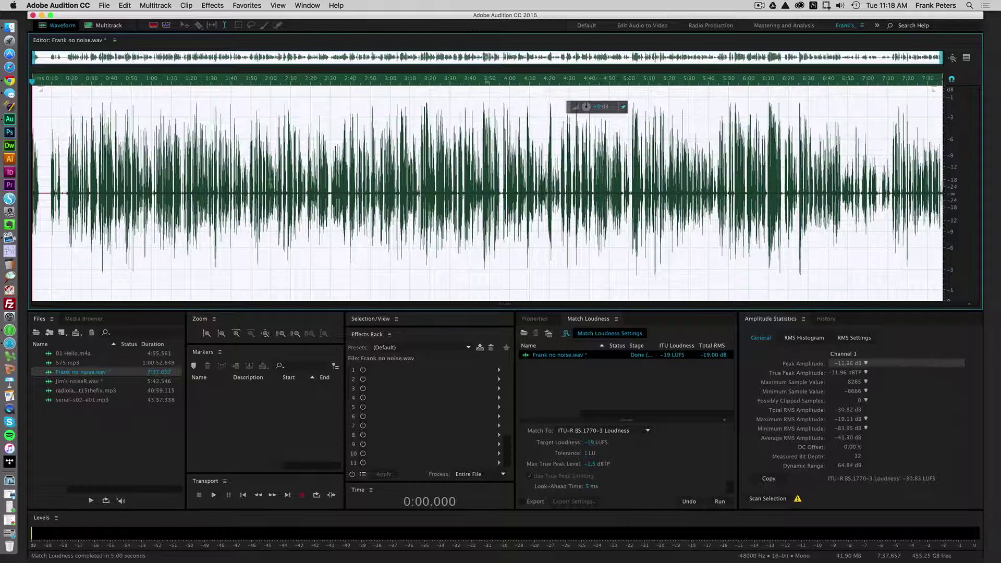
{"action": "left_click", "coordinate": [768, 499]}
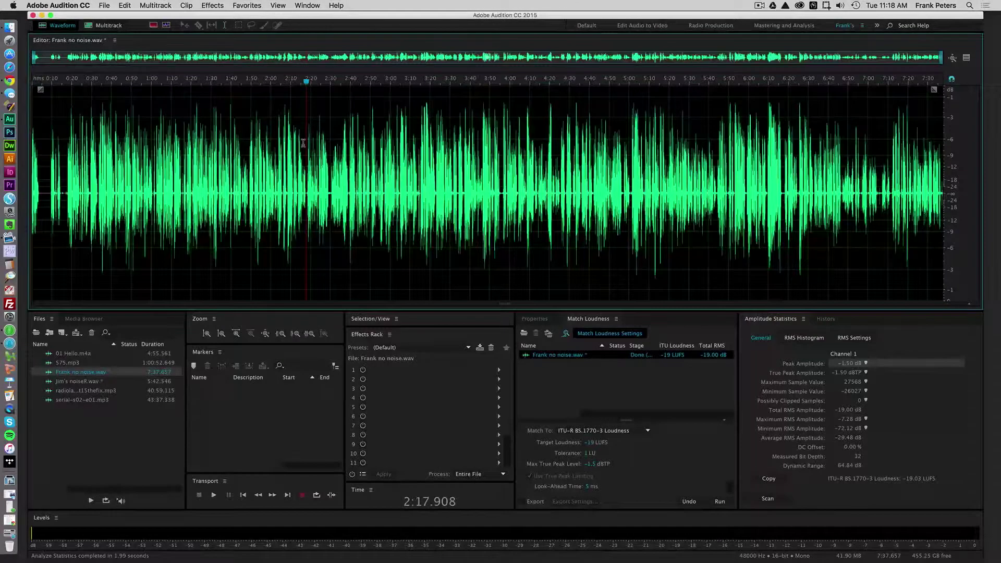
Convert Frank no noise.wav's sample type to stereo at 48000 Hz, 16-bit
{"action": "left_click", "coordinate": [125, 6]}
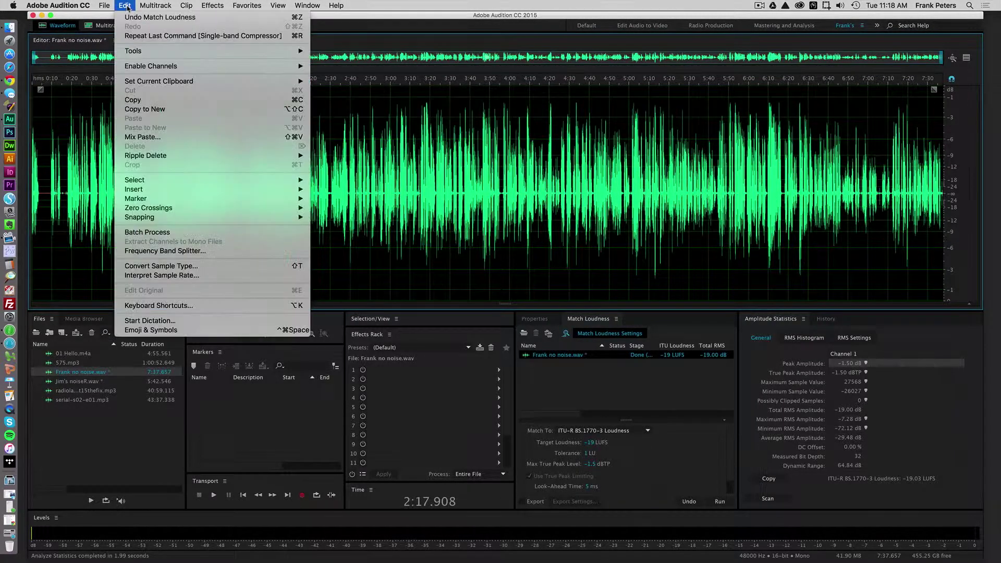
{"action": "left_click", "coordinate": [168, 266]}
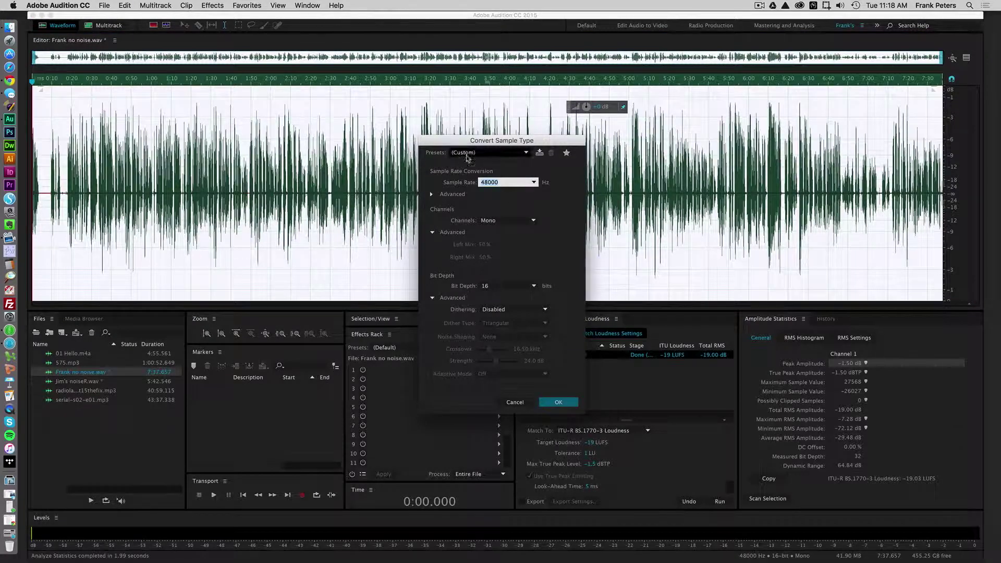
{"action": "left_click", "coordinate": [534, 221]}
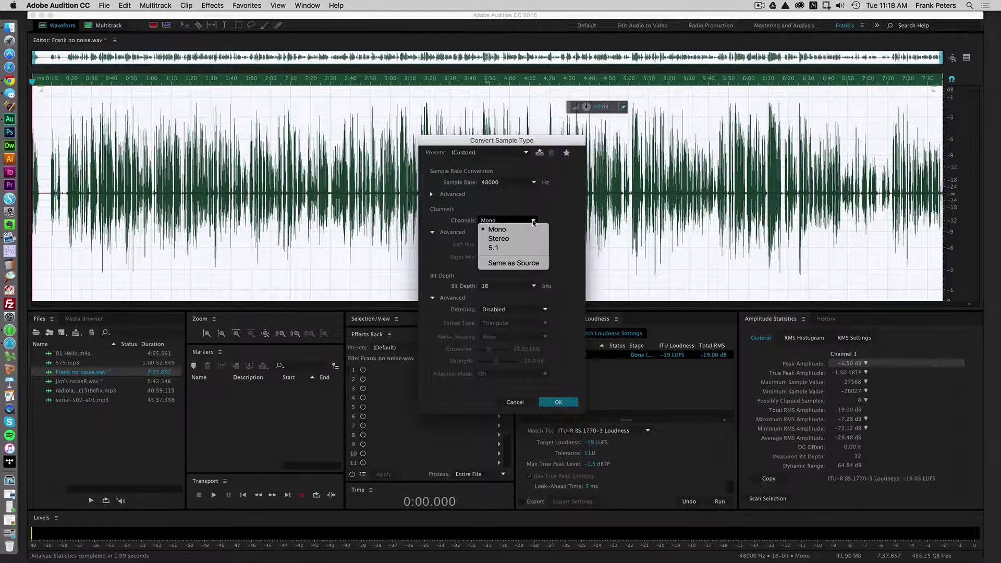
{"action": "left_click", "coordinate": [520, 240]}
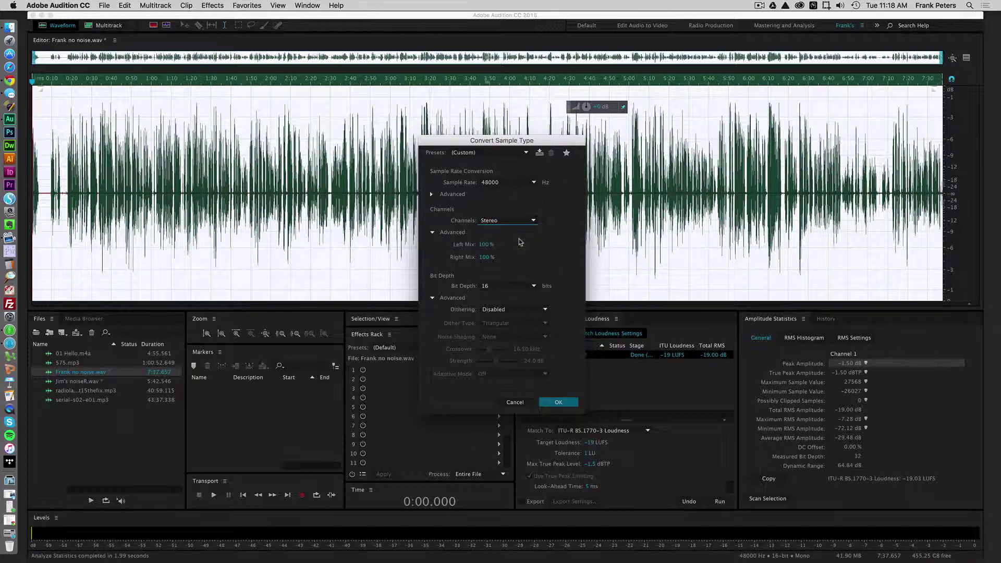
{"action": "left_click", "coordinate": [563, 406]}
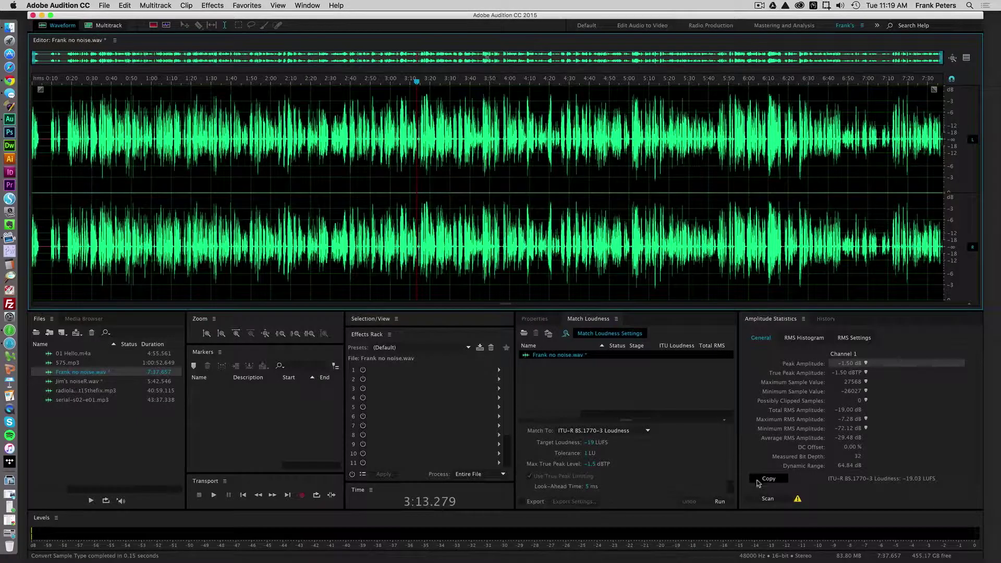
Rescan the amplitude statistics of the stereo Frank no noise.wav
{"action": "left_click", "coordinate": [764, 500]}
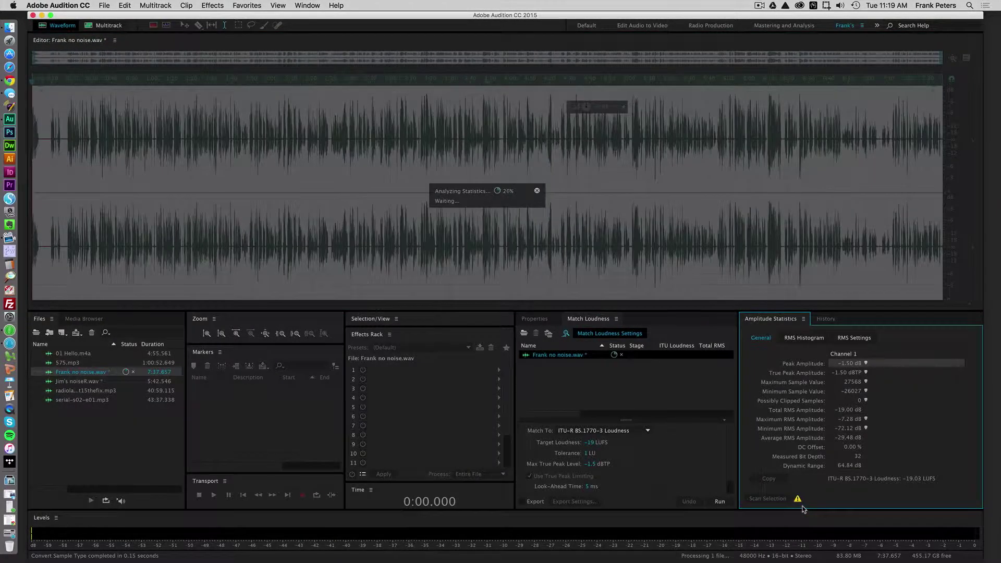